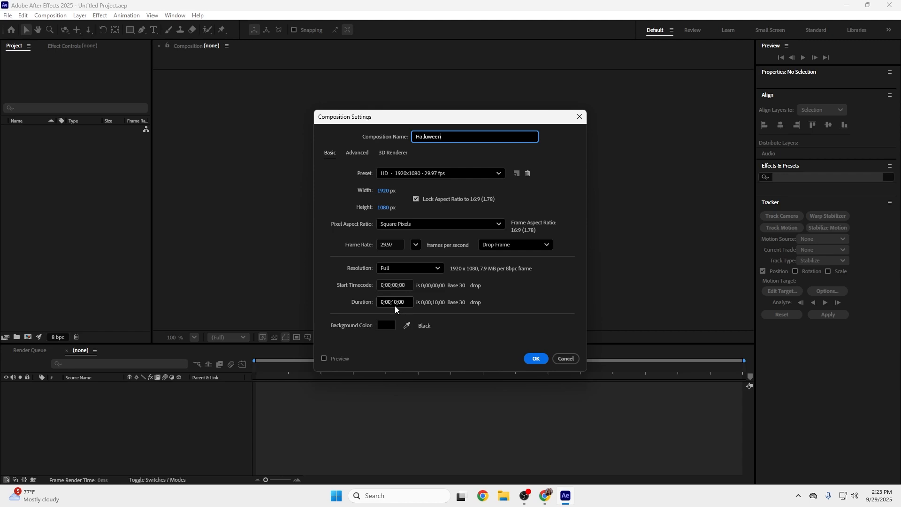
# Create the Halloween composition at 1920 x 1080, 29.97 fps and 10 seconds, and add an empty shape layer
pyautogui.click(534, 358)
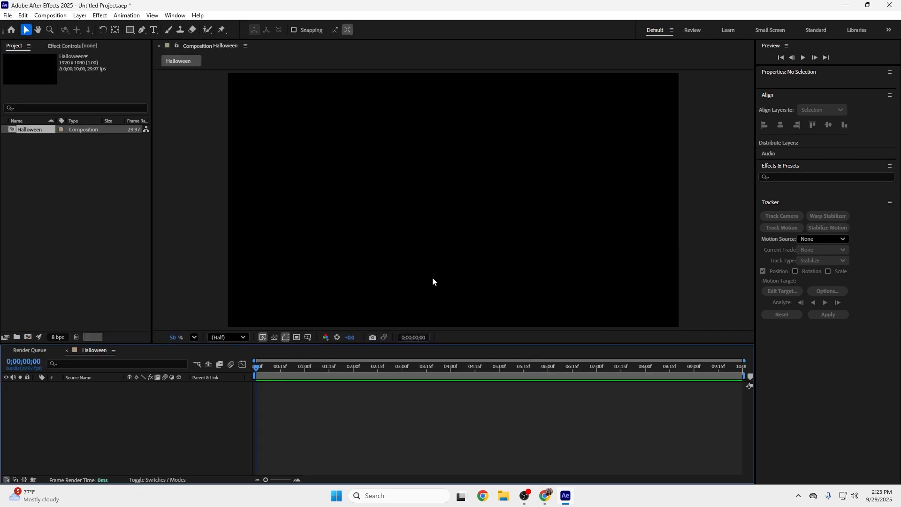
pyautogui.click(80, 15)
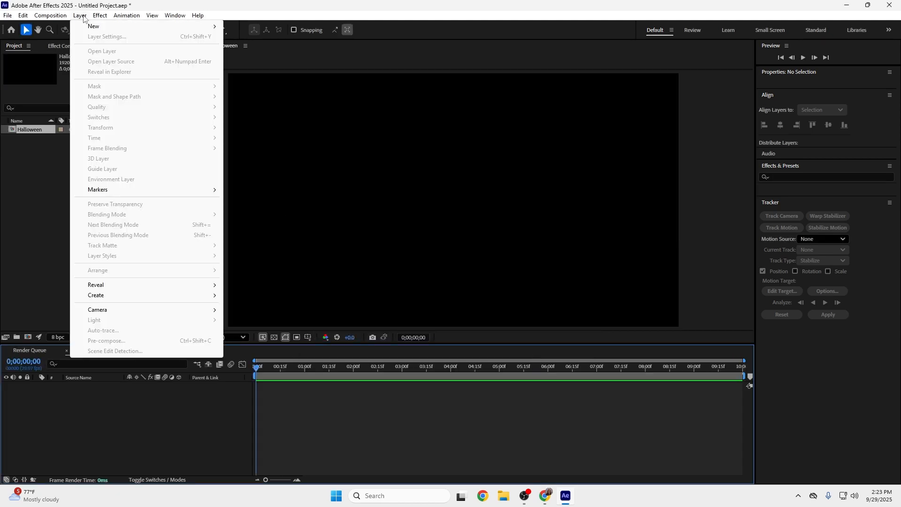
pyautogui.moveTo(174, 24)
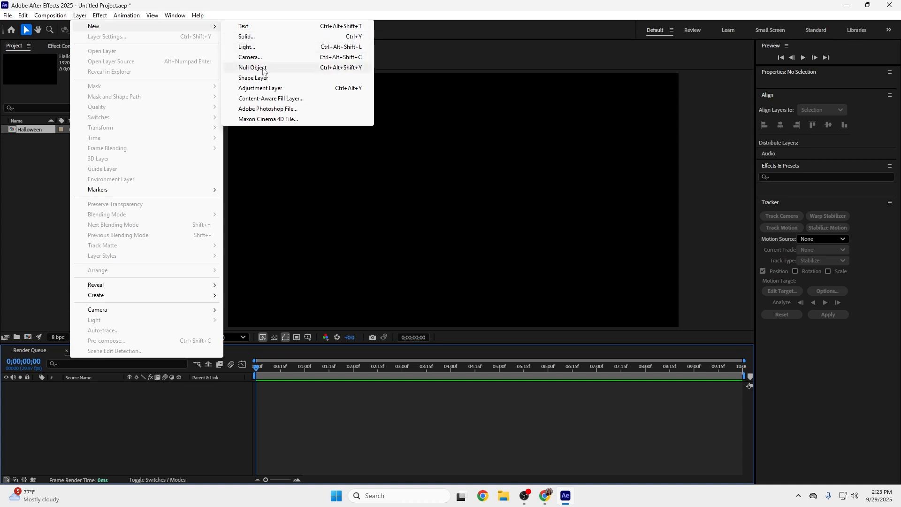
pyautogui.click(263, 78)
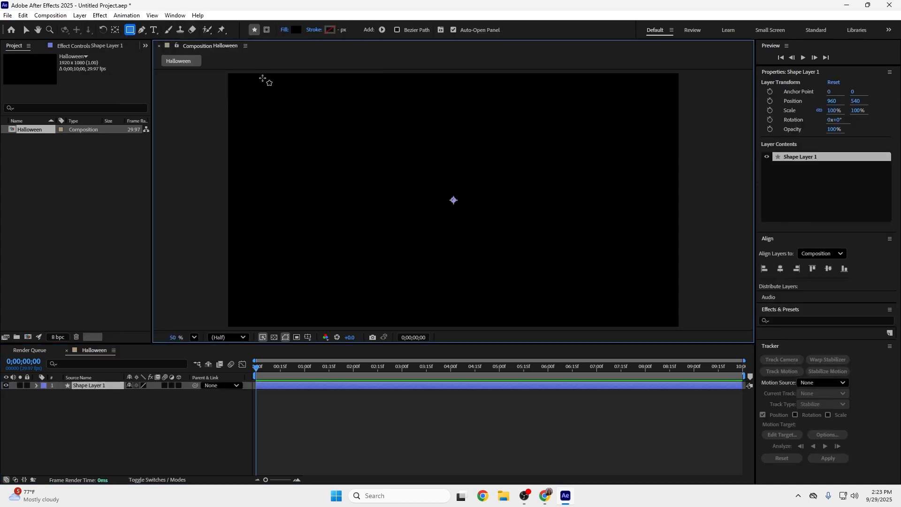
# Draw an ellipse about 674 x 590 px on the shape layer for the skull's head and move it near the composition centre
pyautogui.click(131, 31)
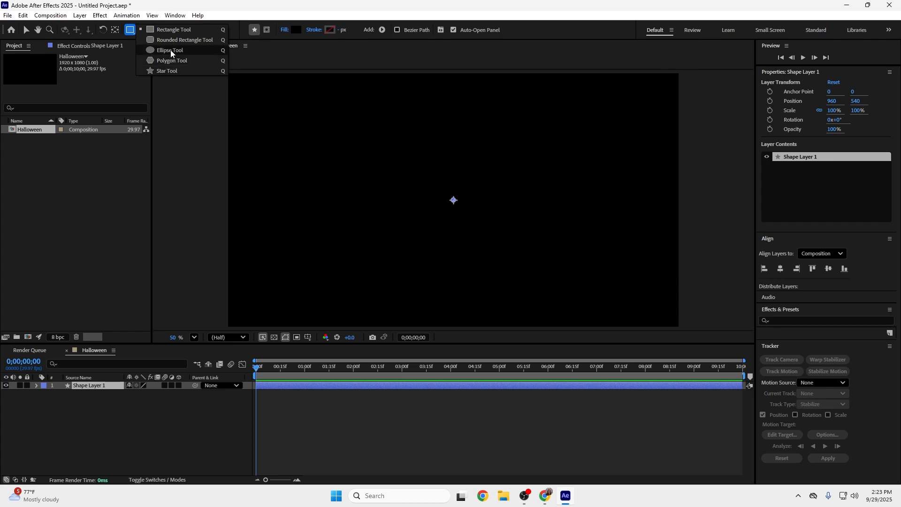
pyautogui.click(170, 50)
pyautogui.moveTo(365, 133); pyautogui.dragTo(524, 271)
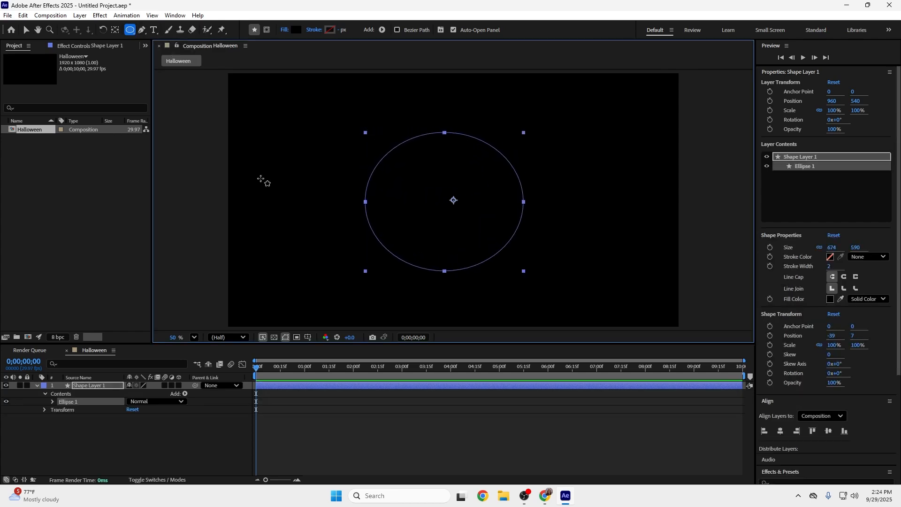
pyautogui.press('v')
pyautogui.moveTo(437, 229); pyautogui.dragTo(441, 226)
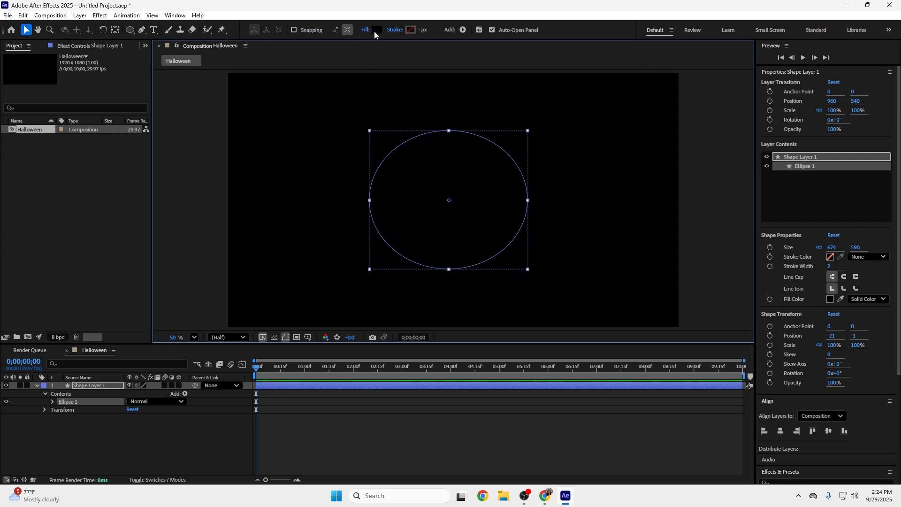
# Fill the head ellipse with white (FFFFFF) and cycle its stroke type back to none
pyautogui.click(377, 30)
pyautogui.moveTo(381, 228); pyautogui.dragTo(328, 169)
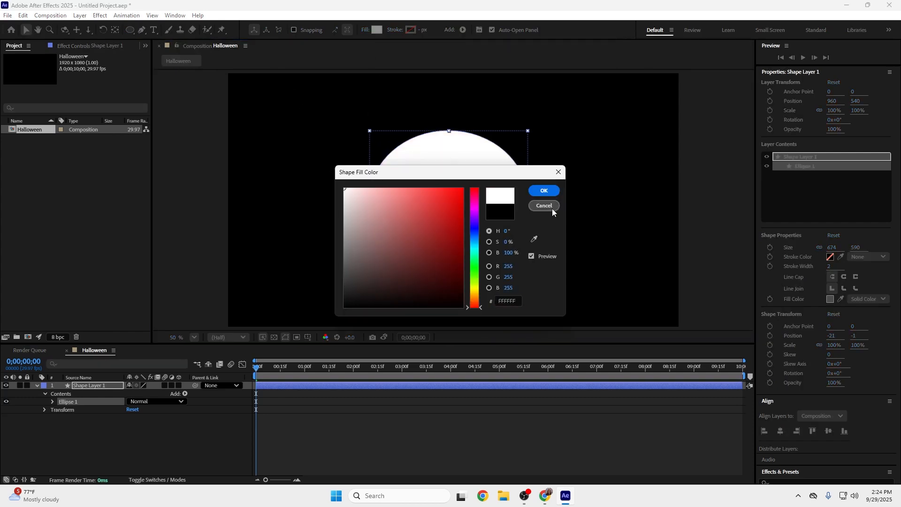
pyautogui.click(542, 192)
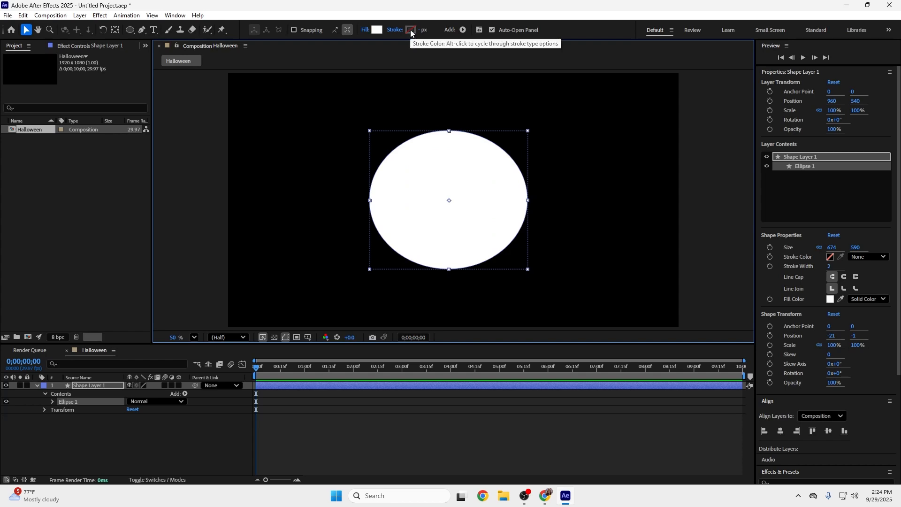
pyautogui.keyDown('alt'); pyautogui.click(411, 31); pyautogui.keyUp('alt')
pyautogui.keyDown('alt'); pyautogui.click(411, 31); pyautogui.keyUp('alt')
pyautogui.keyDown('alt'); pyautogui.click(411, 31); pyautogui.keyUp('alt')
pyautogui.keyDown('alt'); pyautogui.click(410, 31); pyautogui.keyUp('alt')
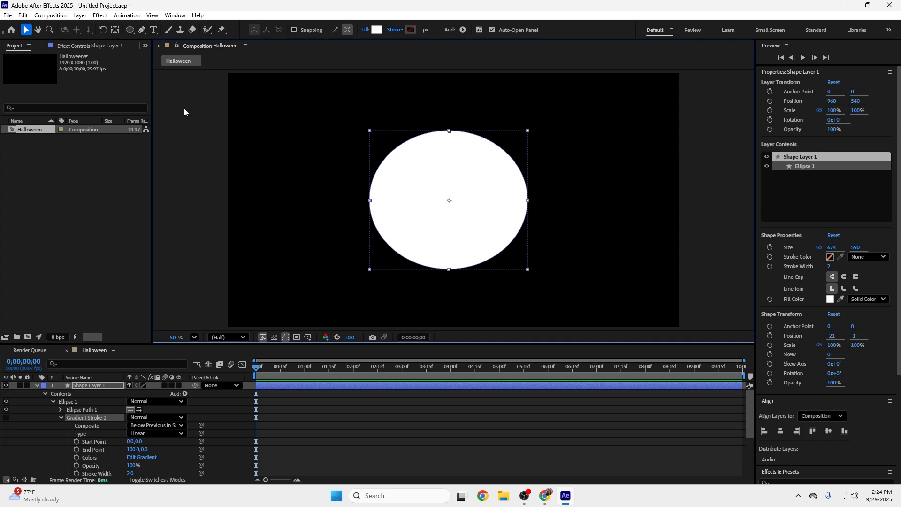
# Draw a rounded rectangle about 242 x 146 px overlapping the bottom of the head as the jaw
pyautogui.click(131, 31)
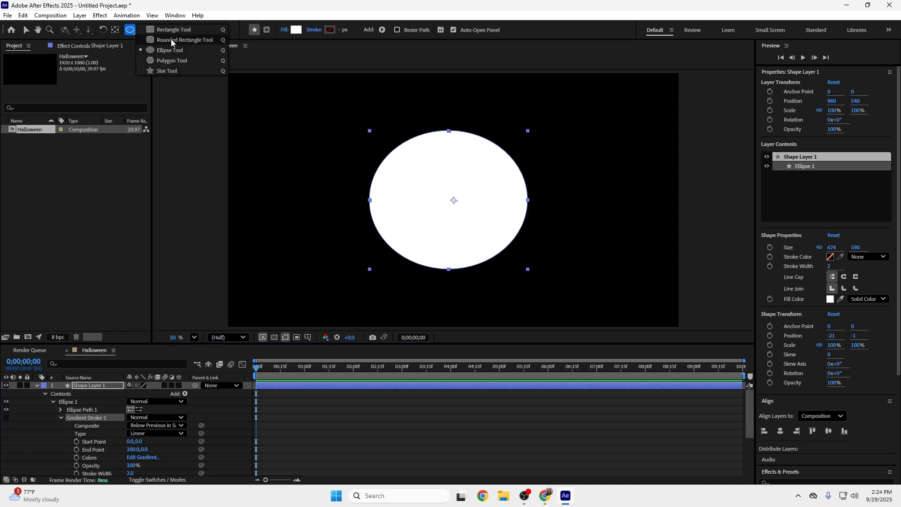
pyautogui.click(171, 40)
pyautogui.moveTo(423, 251); pyautogui.dragTo(480, 285)
# Draw an ellipse about 130 x 138 px as the skull's left eye and fill it with black
pyautogui.click(132, 33)
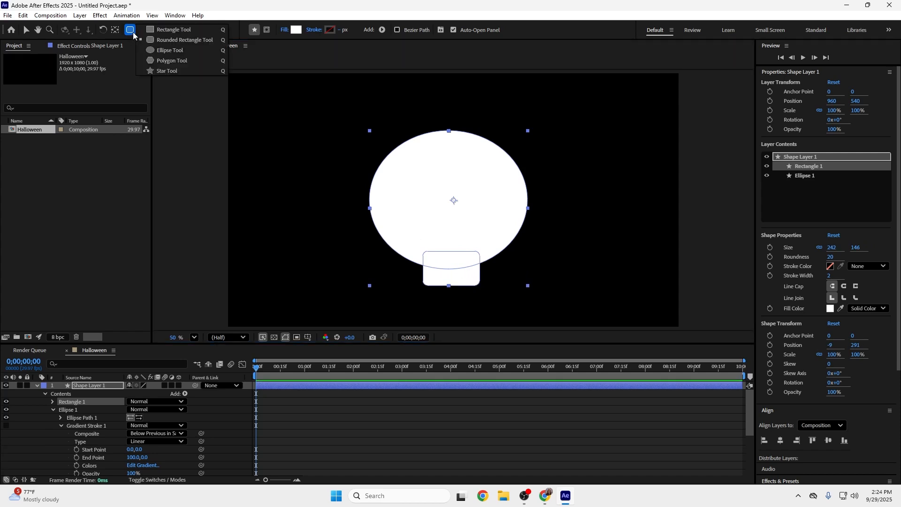
pyautogui.click(157, 51)
pyautogui.moveTo(403, 167); pyautogui.dragTo(434, 199)
pyautogui.click(296, 30)
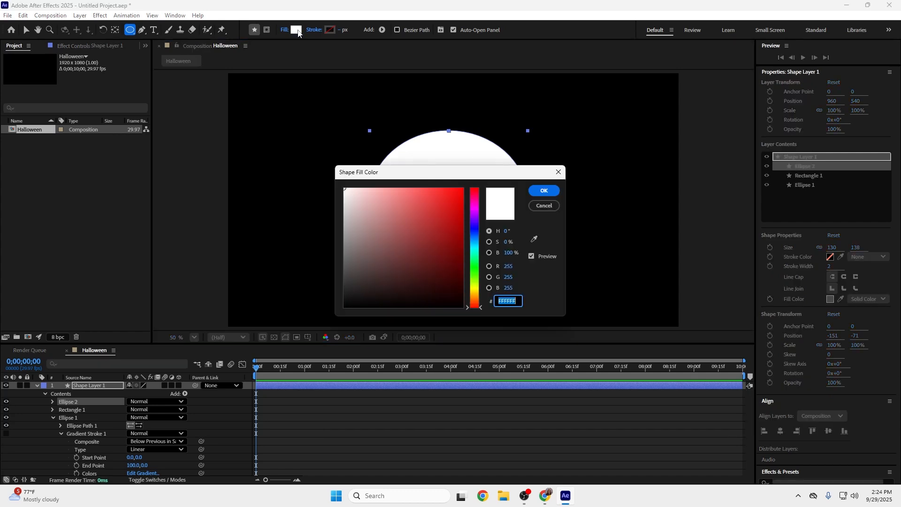
pyautogui.click(544, 190)
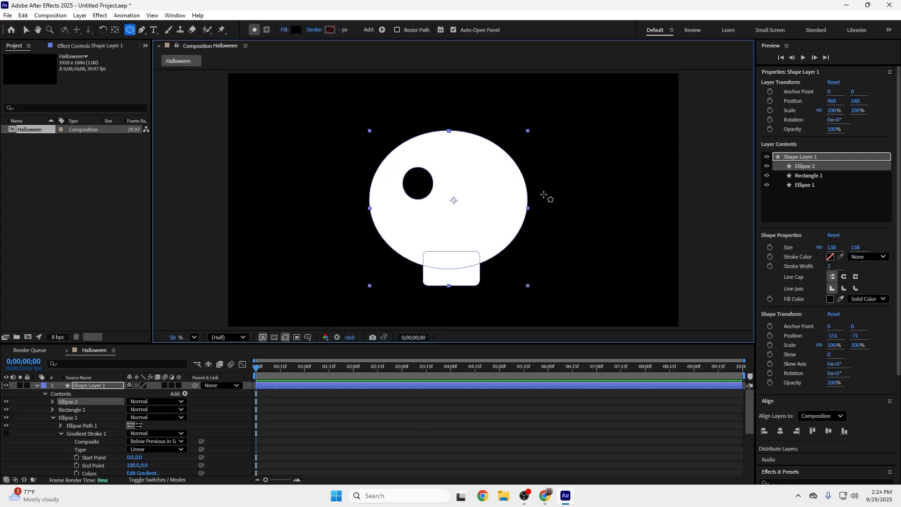
# Draw a matching black ellipse as the right eye, scale it to about 92%, and align it with the left eye
pyautogui.moveTo(463, 163); pyautogui.dragTo(496, 200)
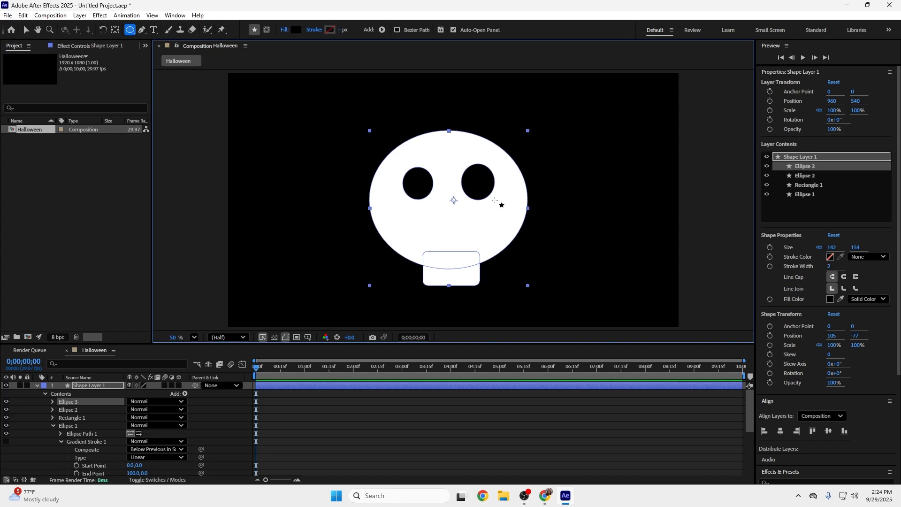
pyautogui.click(26, 29)
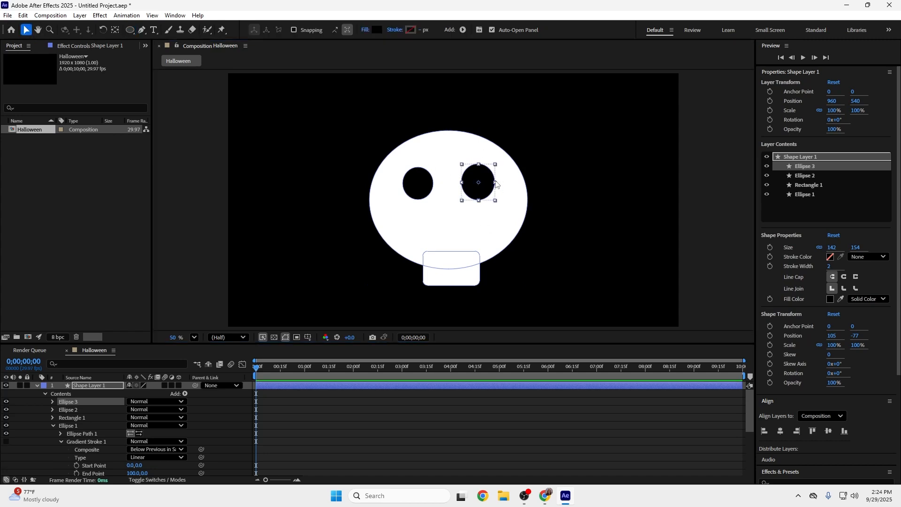
pyautogui.moveTo(496, 165); pyautogui.dragTo(477, 186)
pyautogui.click(523, 212)
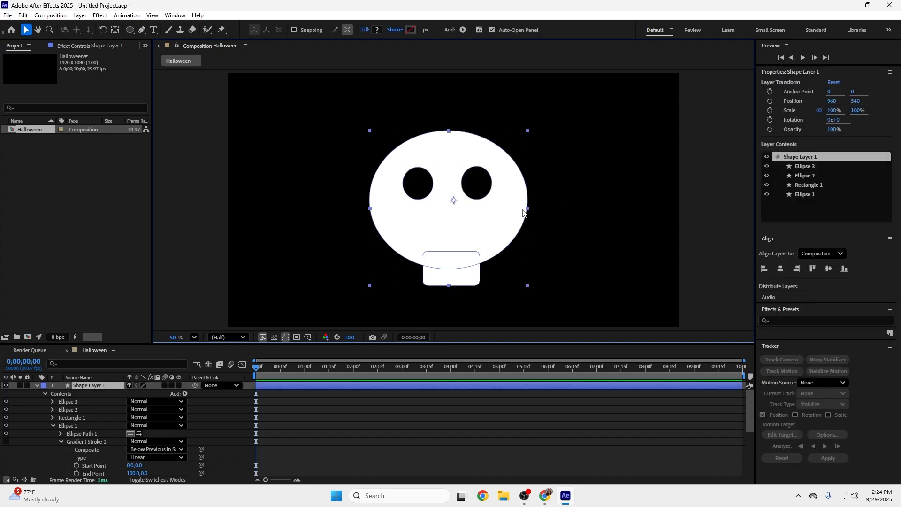
pyautogui.doubleClick(481, 188)
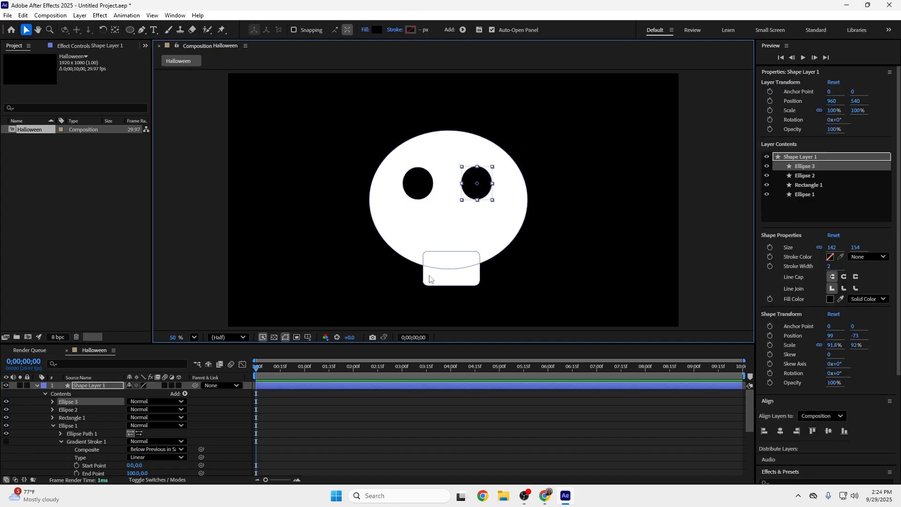
pyautogui.click(557, 298)
# Set Position and Scale keyframes for the shape layer at 0 seconds and again at 2 seconds, keeping the same values
pyautogui.click(45, 394)
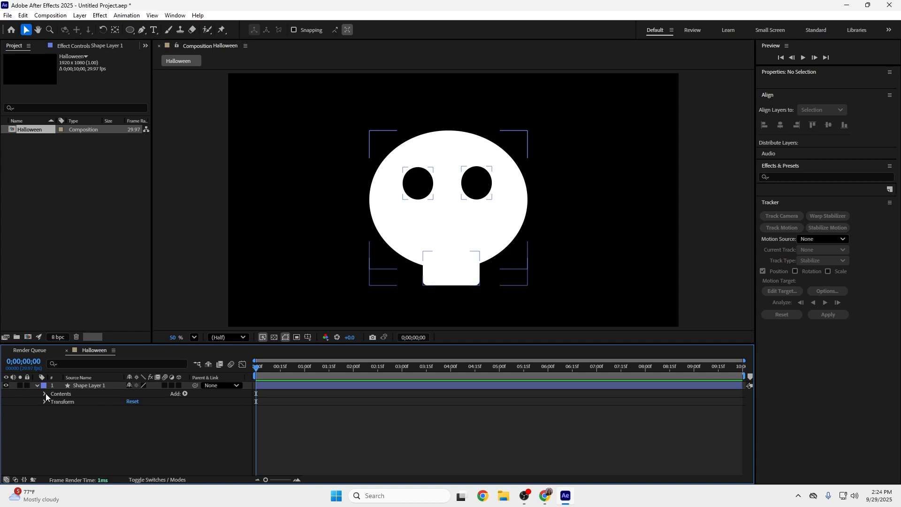
pyautogui.click(45, 402)
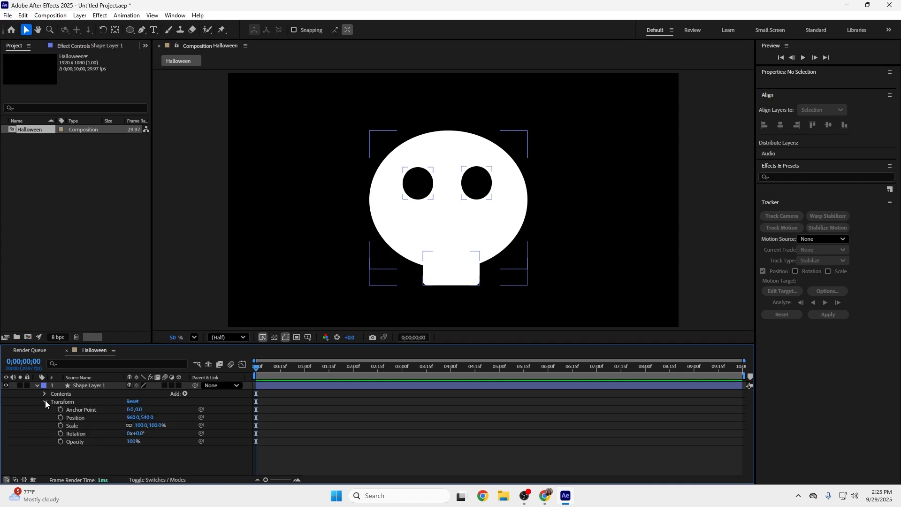
pyautogui.click(62, 424)
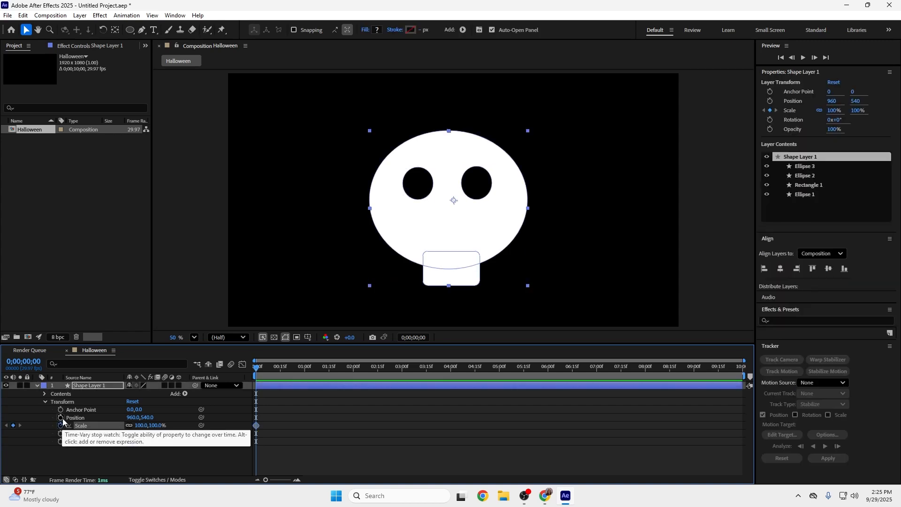
pyautogui.click(61, 418)
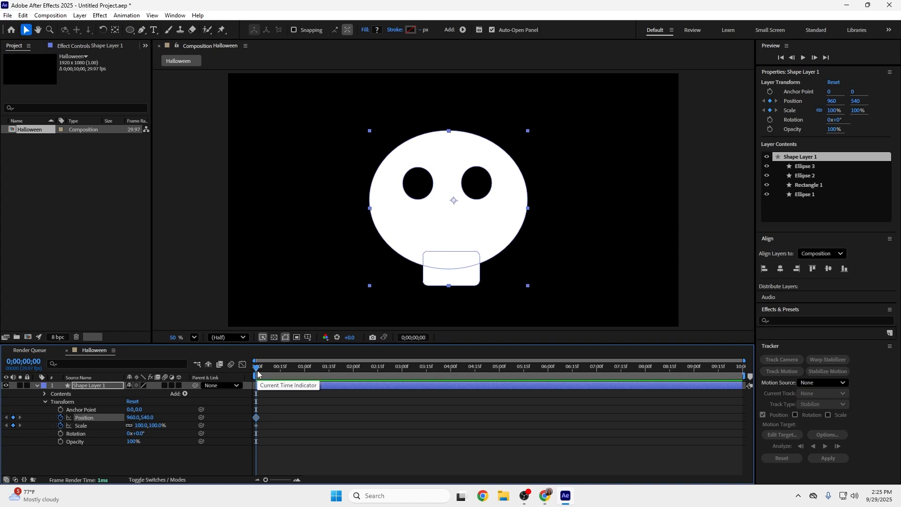
pyautogui.moveTo(302, 374); pyautogui.dragTo(354, 372)
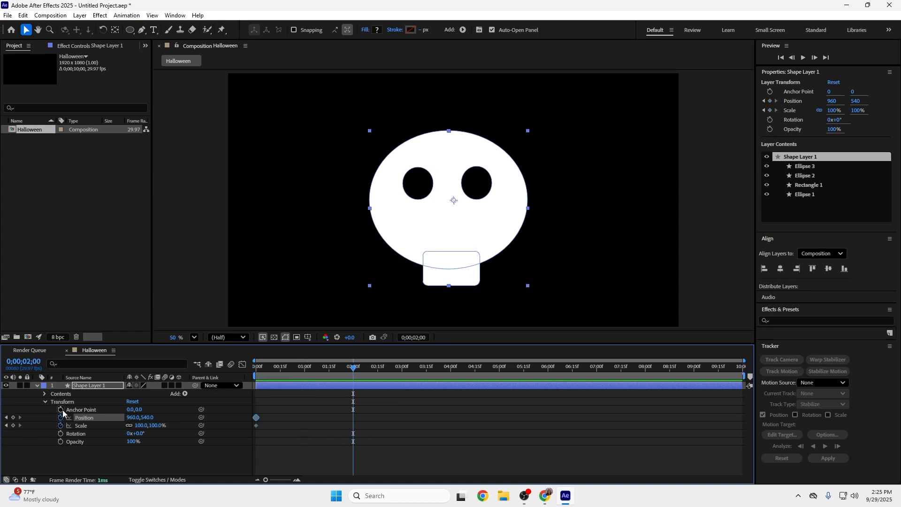
pyautogui.click(13, 417)
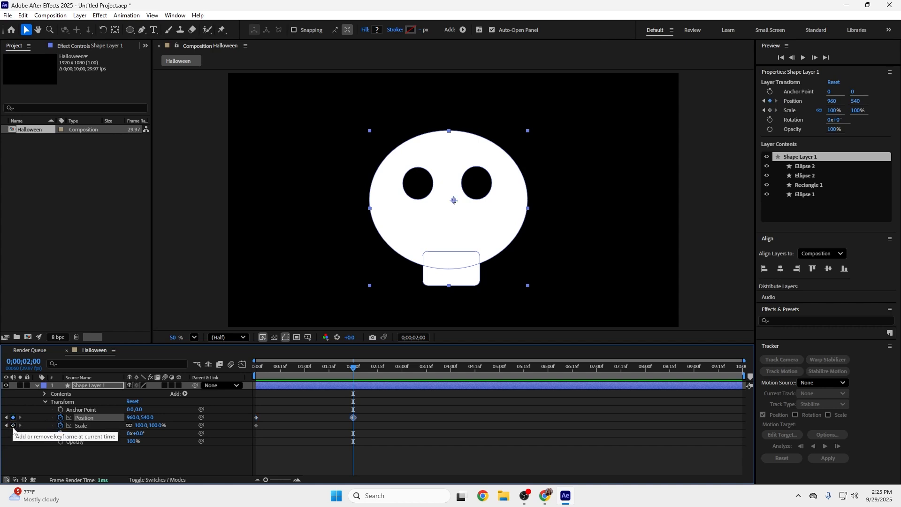
pyautogui.click(13, 426)
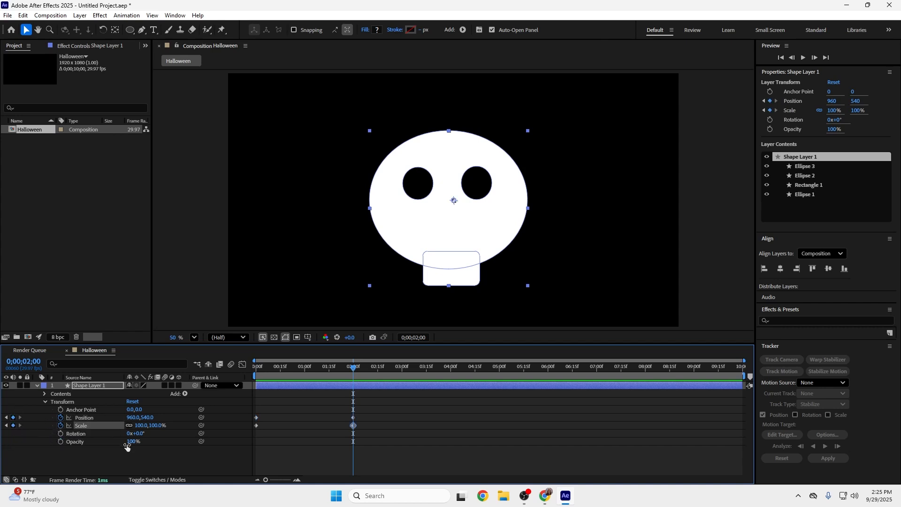
# At 3 seconds, scale the skull down to 52% and raise it to position 960, 262
pyautogui.click(402, 368)
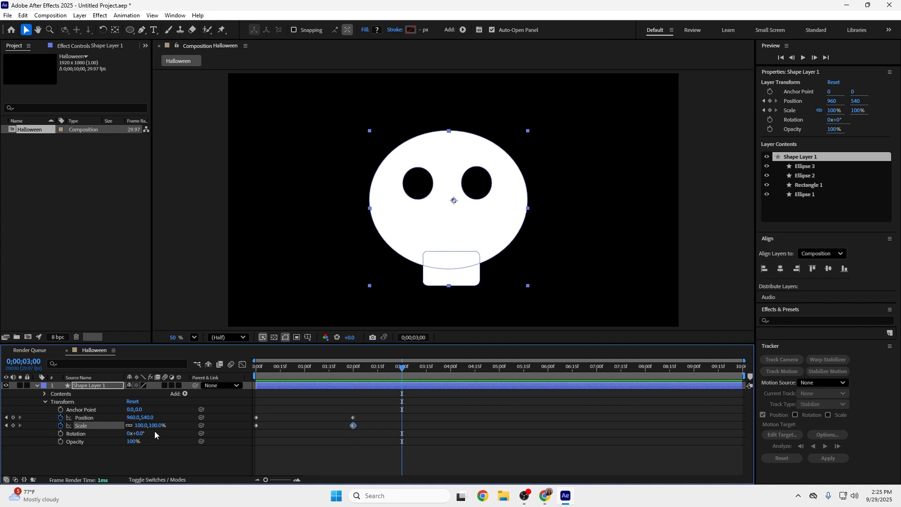
pyautogui.moveTo(157, 428); pyautogui.dragTo(40, 417)
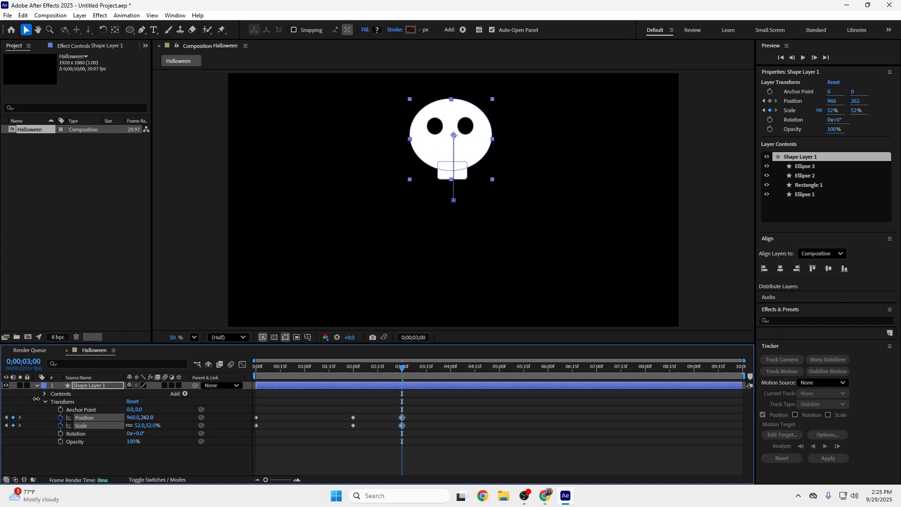
# Add a two-line text layer reading "Happy Halloween" below the skull
pyautogui.hotkey('ctrl', 't')
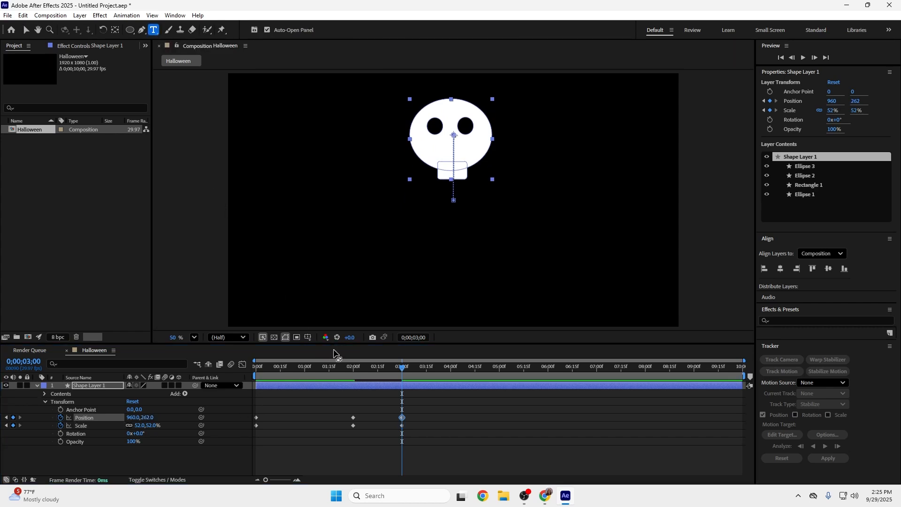
pyautogui.click(356, 256)
pyautogui.write('Happy')
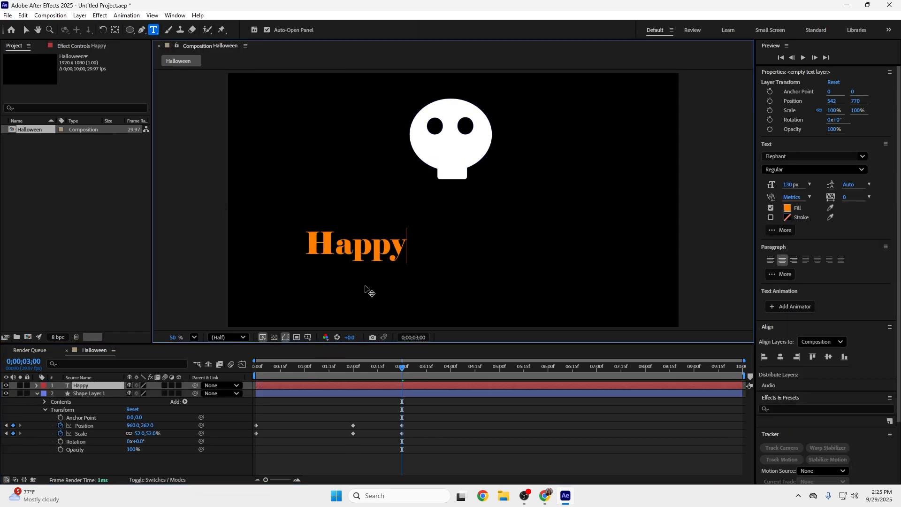
pyautogui.press('Return')
pyautogui.write('Halloween')
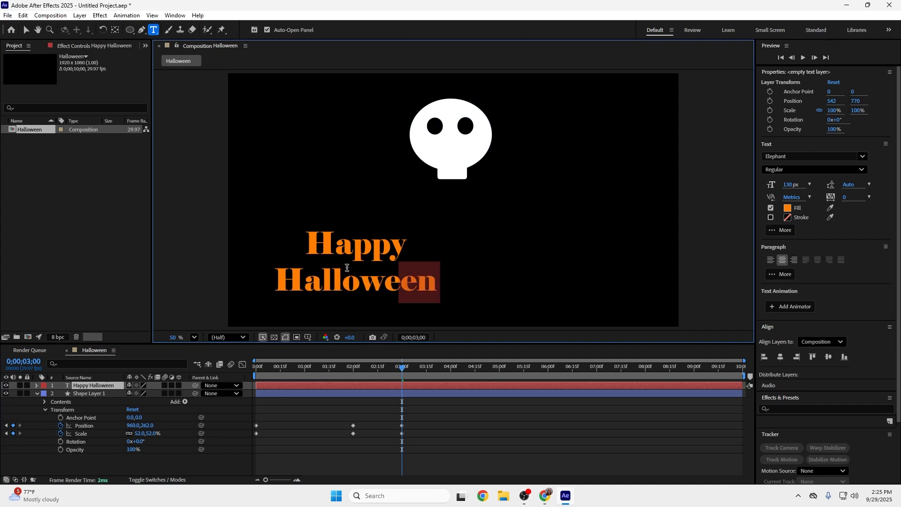
# Set the font of the whole "Happy Halloween" text to Elephant Regular
pyautogui.moveTo(348, 268); pyautogui.dragTo(295, 235)
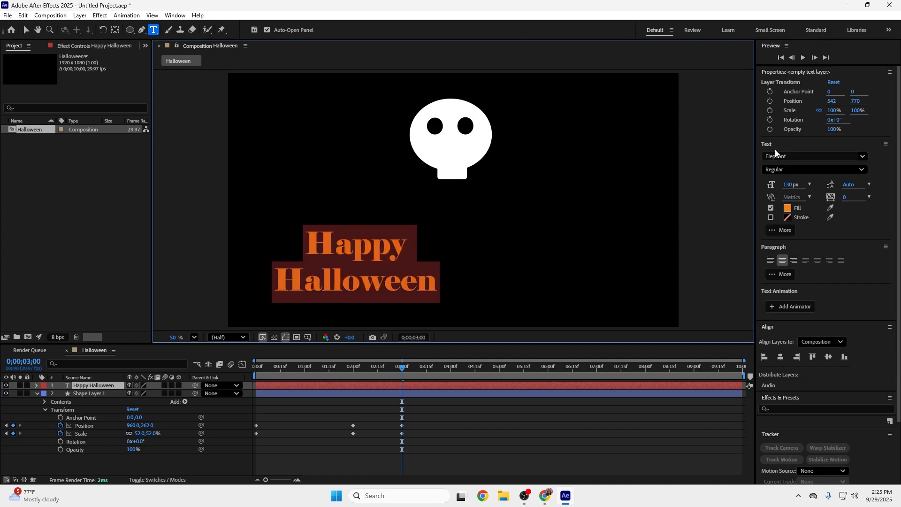
pyautogui.click(802, 156)
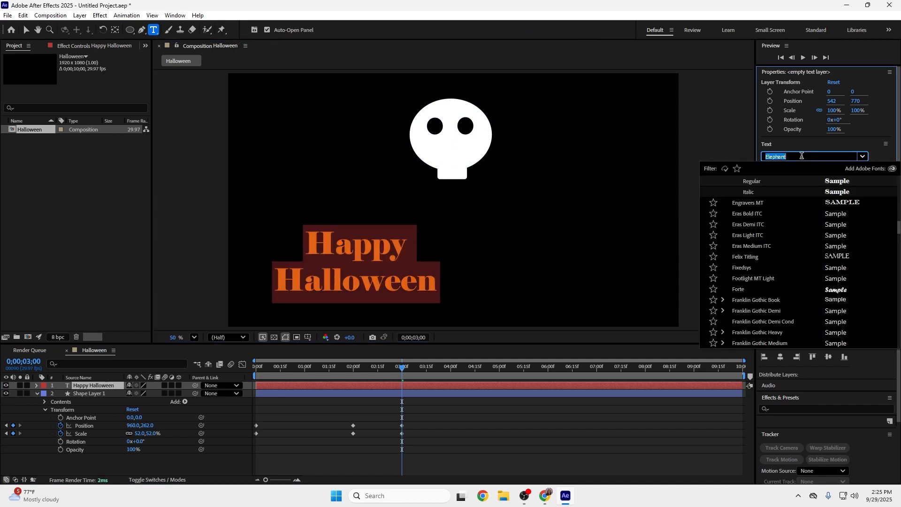
pyautogui.write('el')
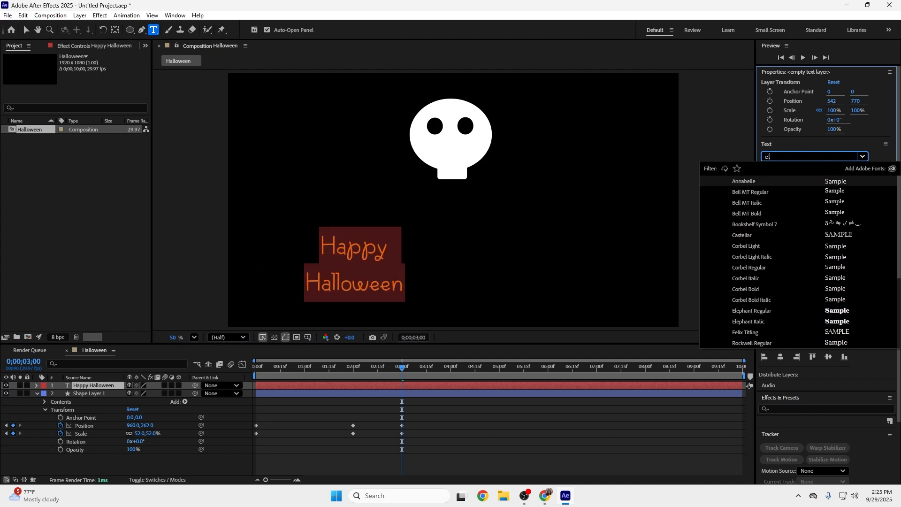
pyautogui.write('e')
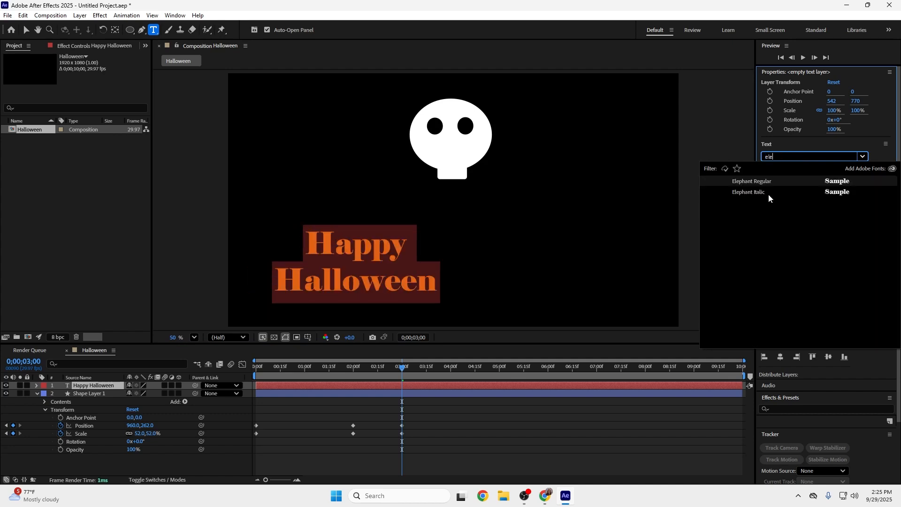
pyautogui.click(770, 183)
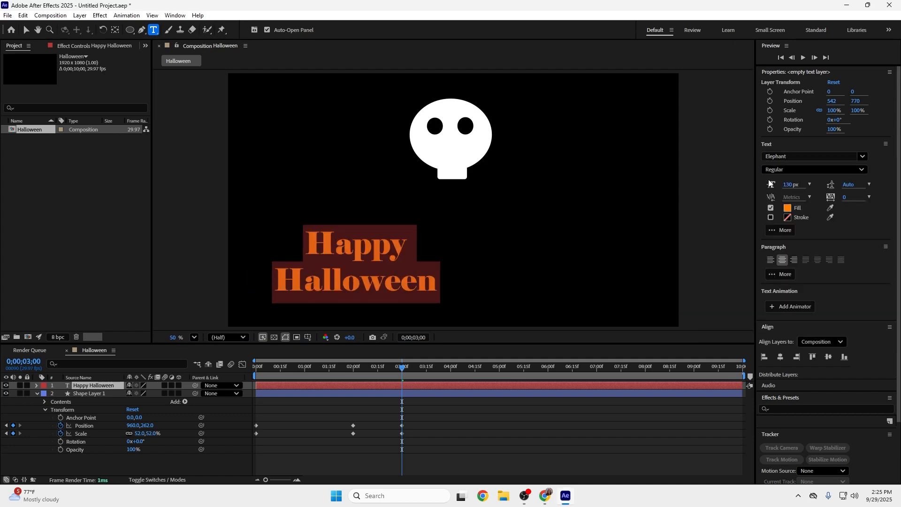
# Set the fill of the "Happy Halloween" text to orange and center-align its paragraph
pyautogui.click(787, 207)
pyautogui.moveTo(446, 212); pyautogui.dragTo(464, 185)
pyautogui.click(548, 193)
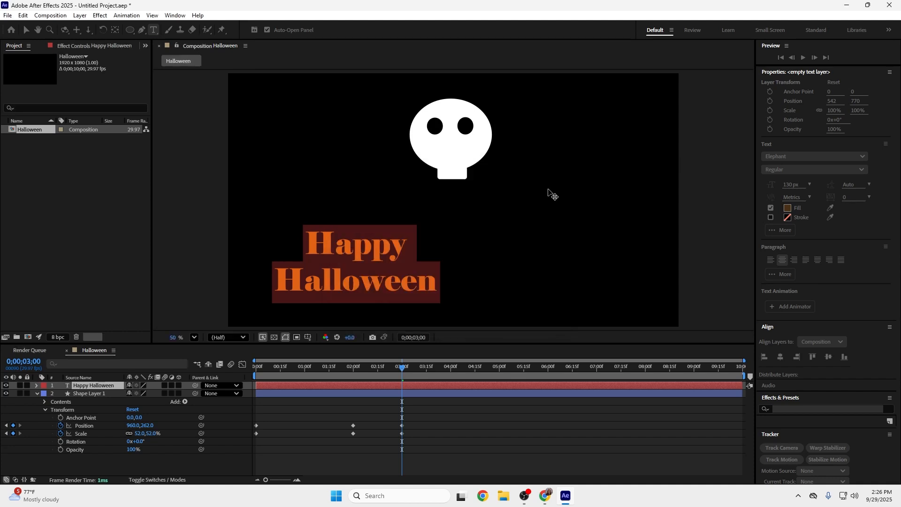
pyautogui.click(782, 260)
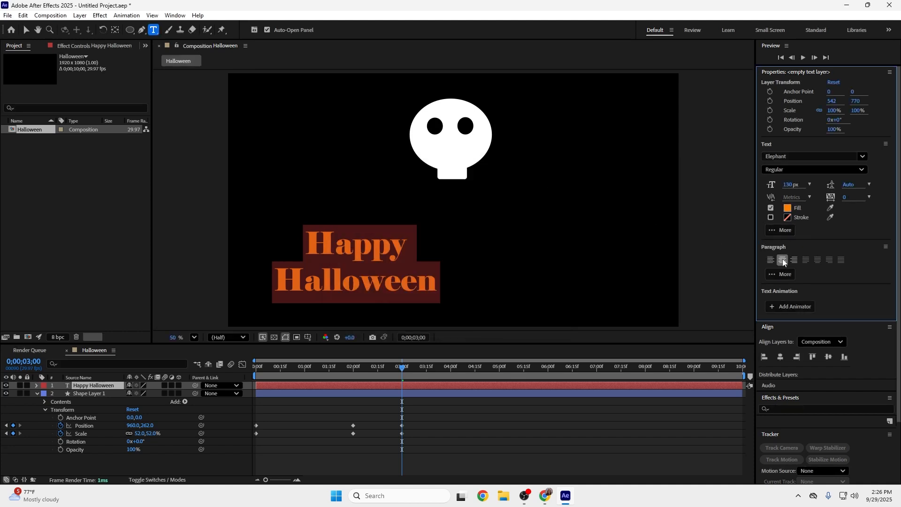
# Move the "Happy Halloween" text down to a Y position of about 904 and center it horizontally in the composition
pyautogui.press('Escape')
pyautogui.press('v')
pyautogui.moveTo(334, 254); pyautogui.dragTo(432, 285)
pyautogui.click(770, 327)
pyautogui.click(771, 328)
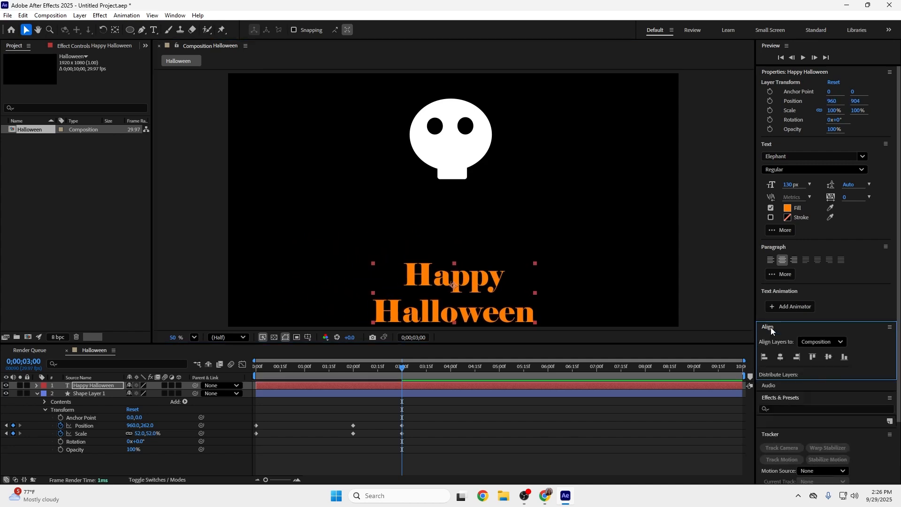
pyautogui.click(781, 357)
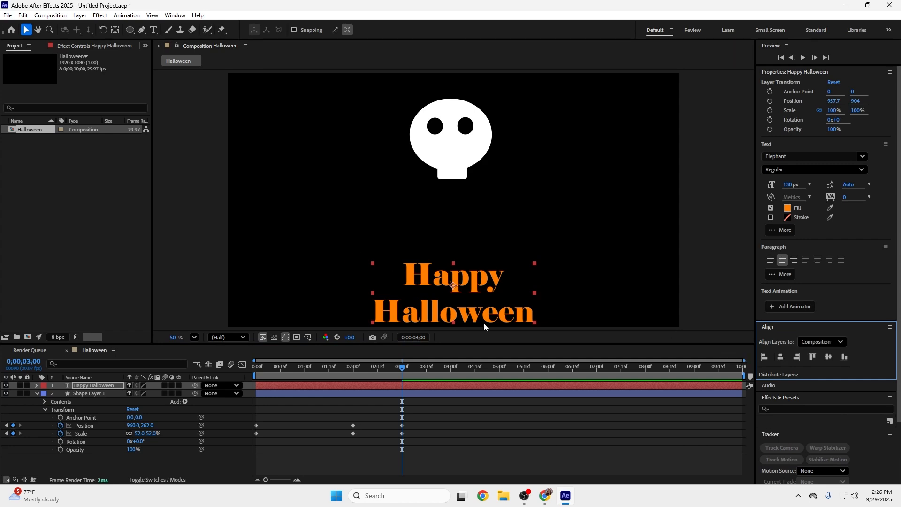
# Add a new shape layer with a black rectangle of about 888 × 342 covering the text, positioned at about 10, 433
pyautogui.click(80, 16)
pyautogui.moveTo(197, 15)
pyautogui.moveTo(82, 16)
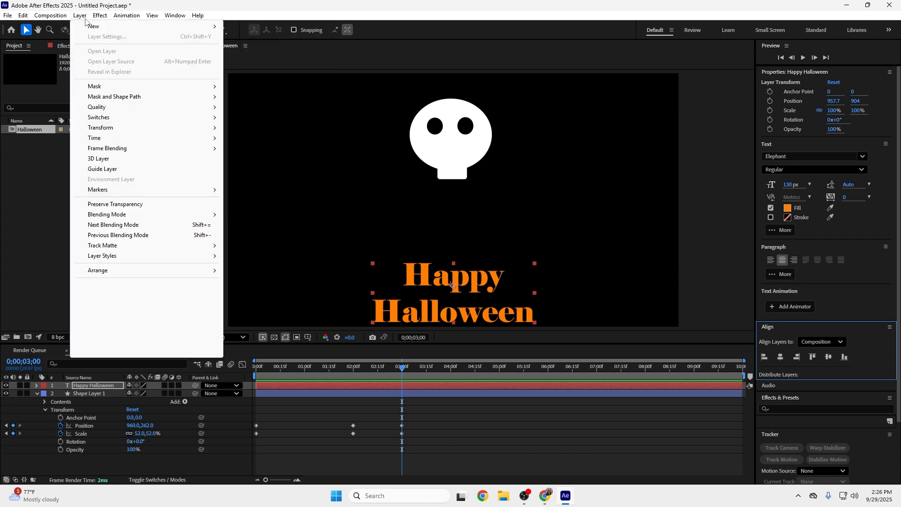
pyautogui.click(253, 78)
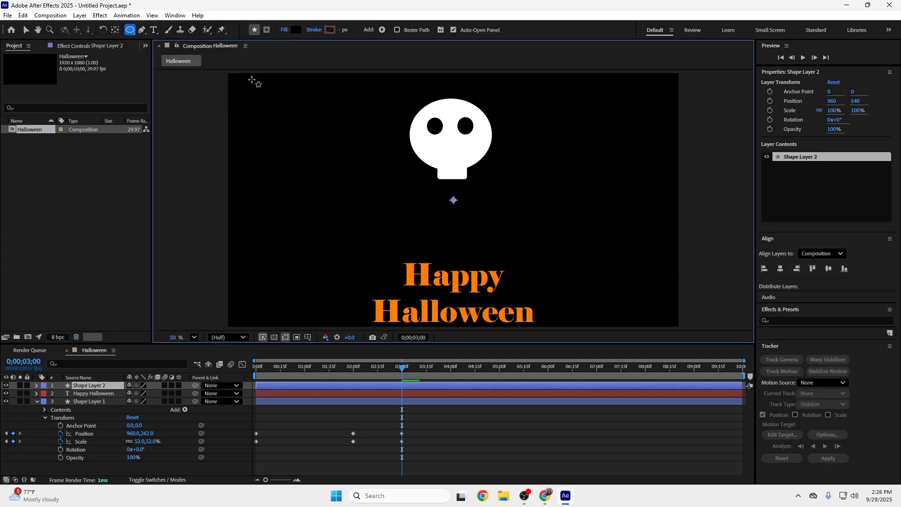
pyautogui.click(131, 30)
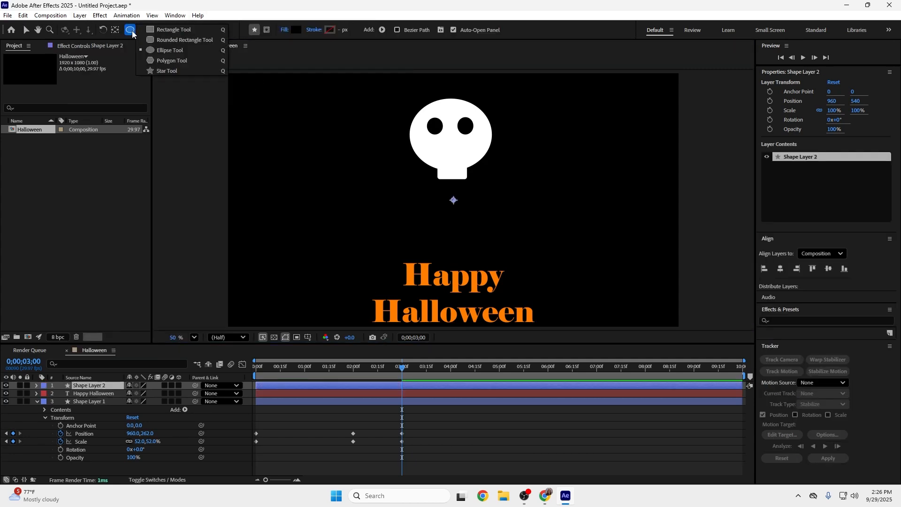
pyautogui.click(163, 29)
pyautogui.moveTo(351, 251)
pyautogui.mouseDown()
pyautogui.moveTo(571, 326)
pyautogui.moveTo(560, 332)
pyautogui.mouseUp()
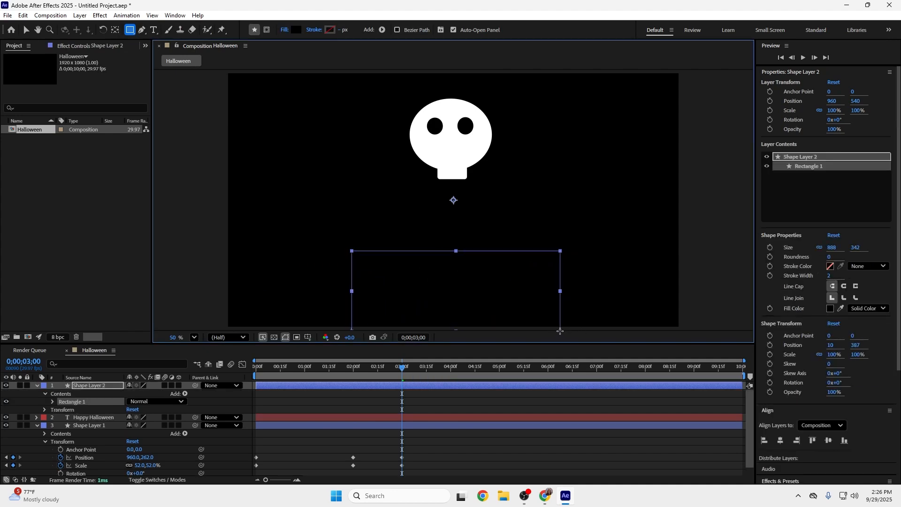
pyautogui.press('v')
pyautogui.moveTo(442, 288); pyautogui.dragTo(442, 297)
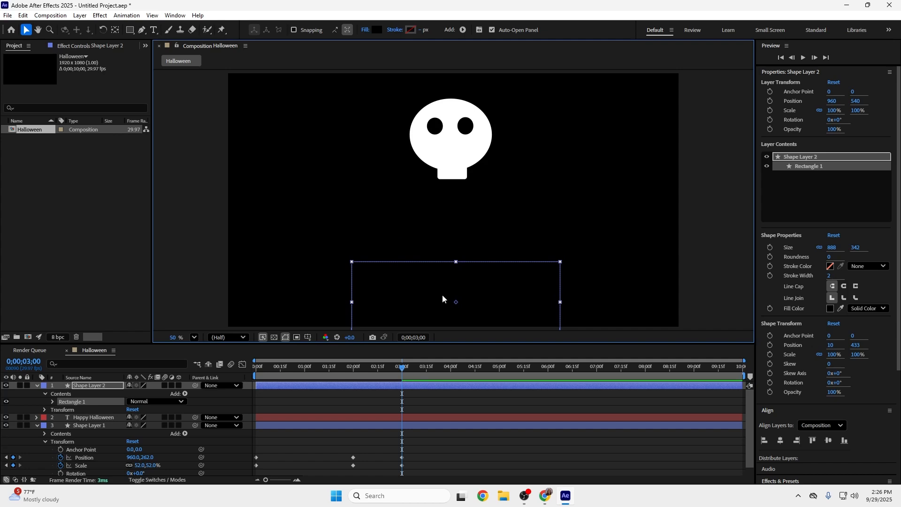
# Keyframe the text layer's Position at 2 seconds, then raise the text to 957.7, 611 at 3 seconds
pyautogui.moveTo(402, 368); pyautogui.dragTo(353, 377)
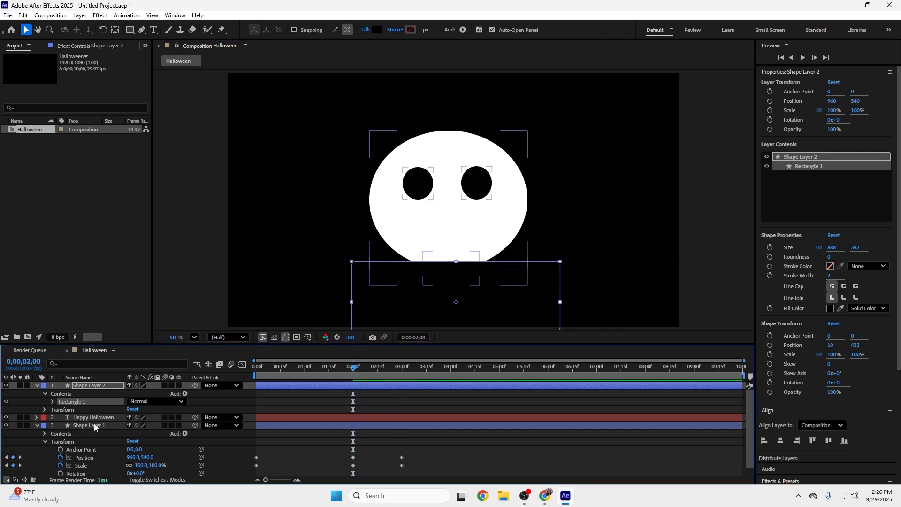
pyautogui.click(46, 393)
pyautogui.click(37, 385)
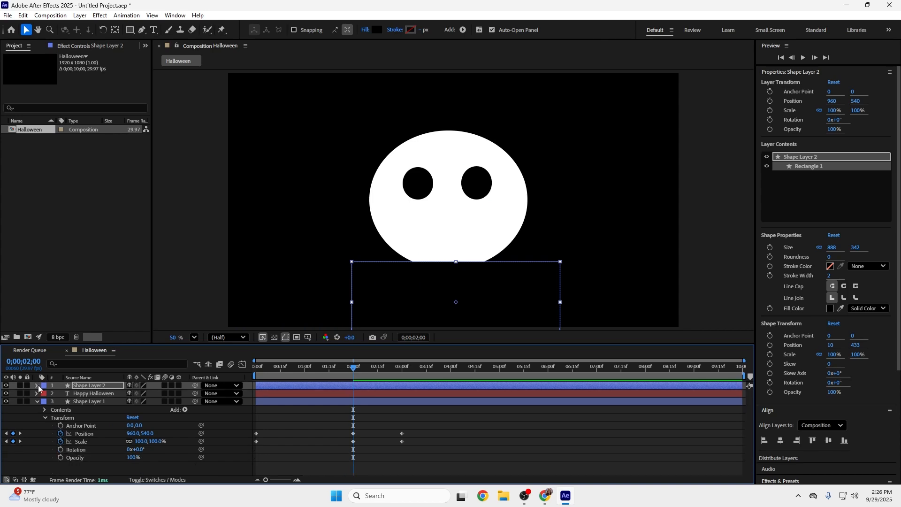
pyautogui.click(37, 394)
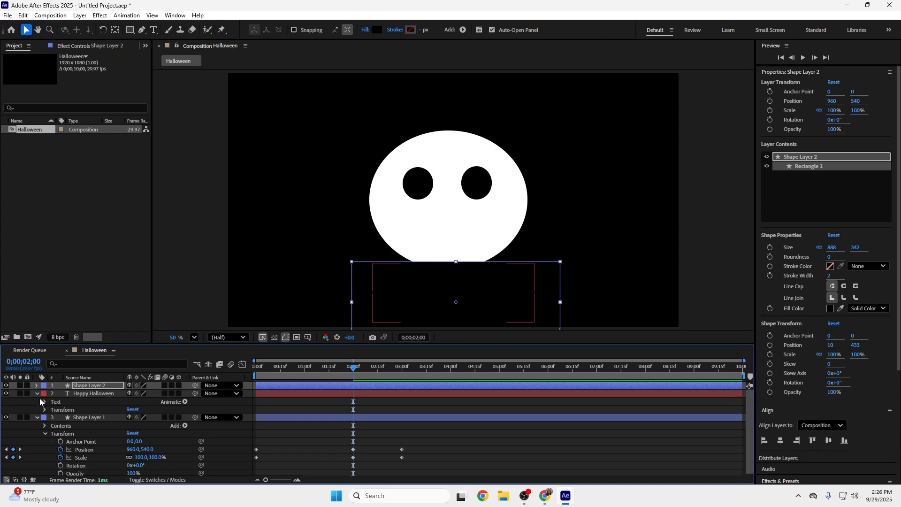
pyautogui.click(44, 409)
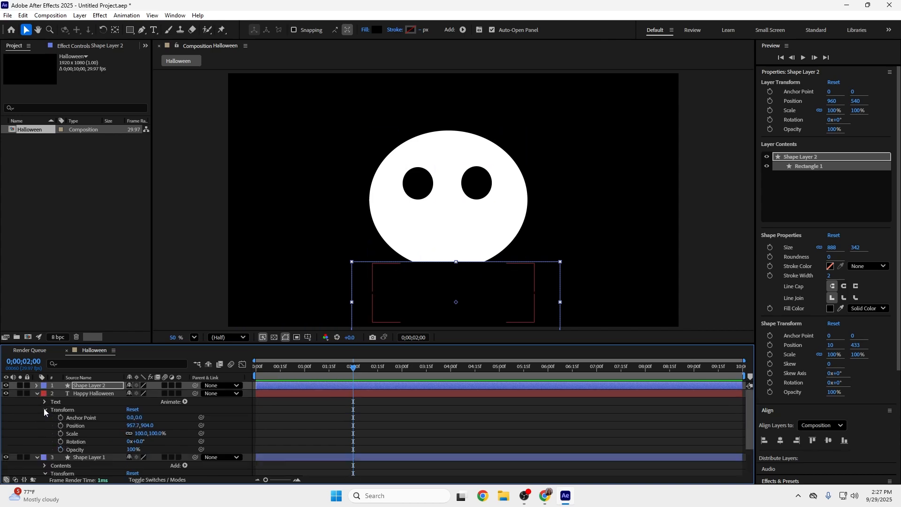
pyautogui.click(61, 426)
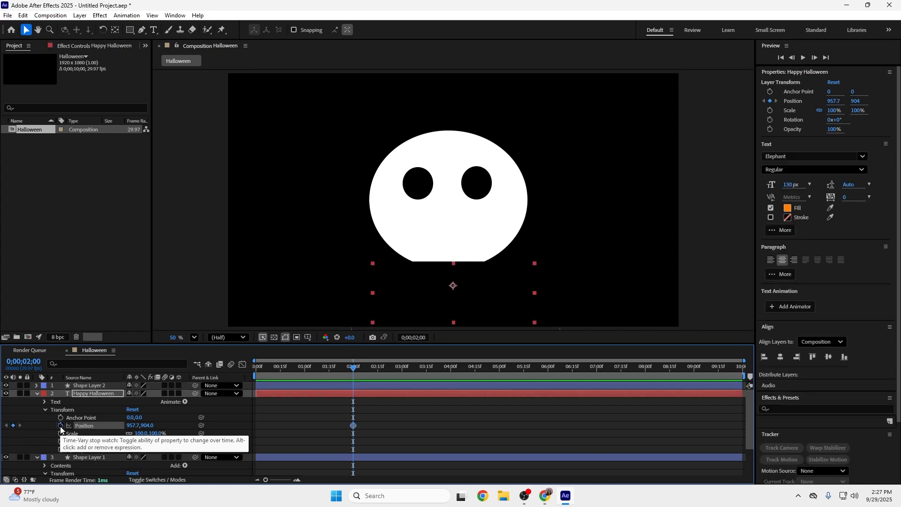
pyautogui.click(403, 369)
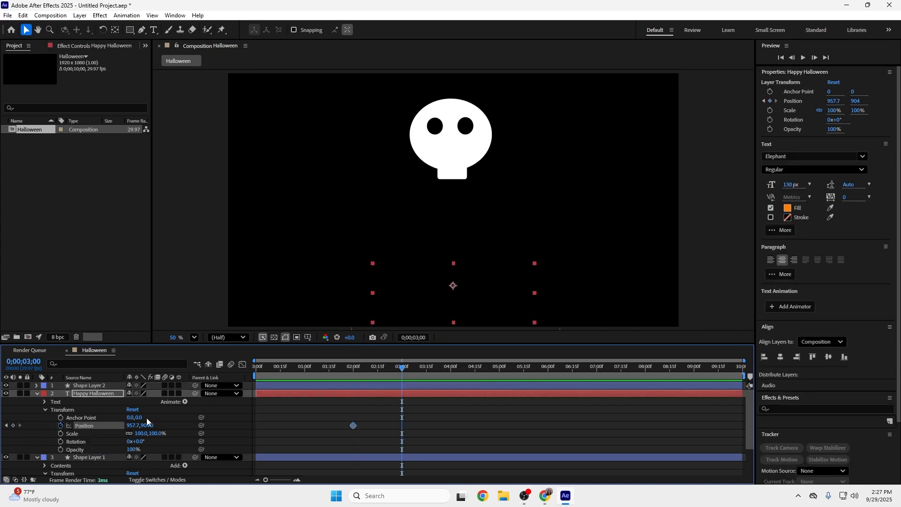
pyautogui.moveTo(147, 425); pyautogui.dragTo(9, 425)
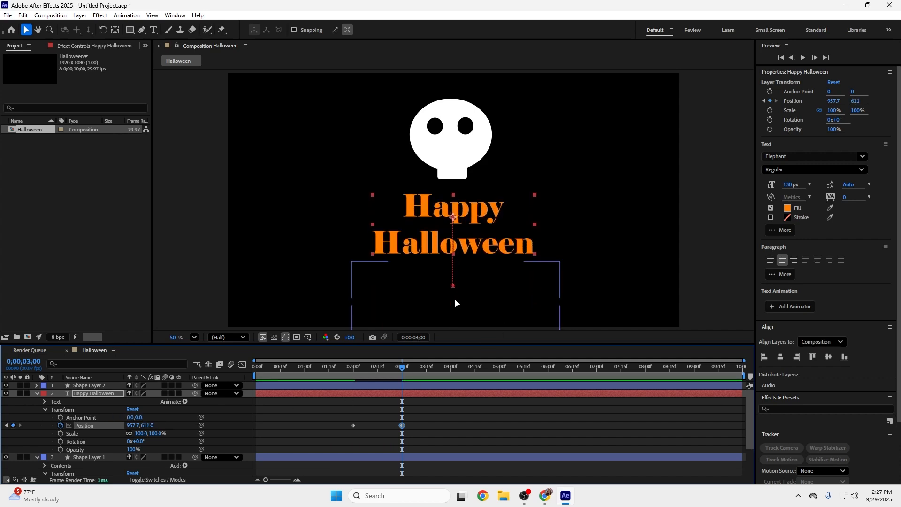
# Find the Glow effect and apply it to the "Happy Halloween" text layer
pyautogui.click(790, 409)
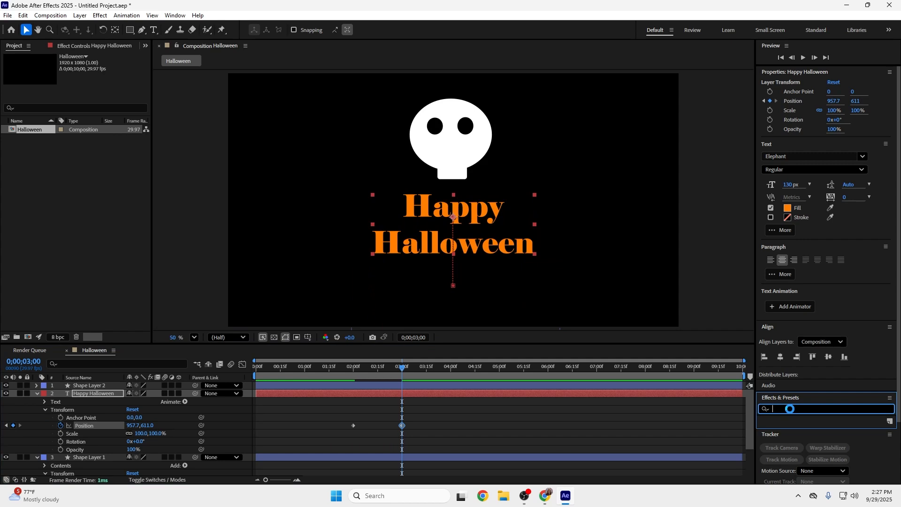
pyautogui.write('glow')
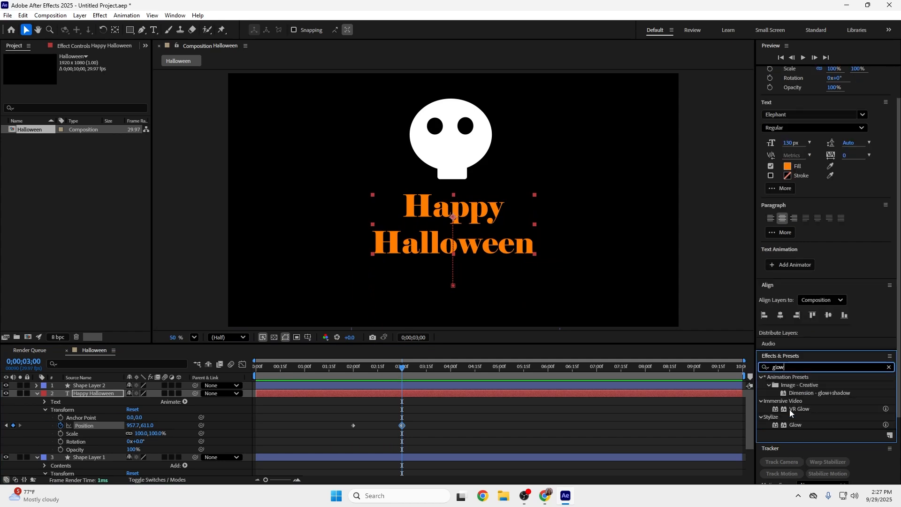
pyautogui.moveTo(796, 425); pyautogui.dragTo(440, 225)
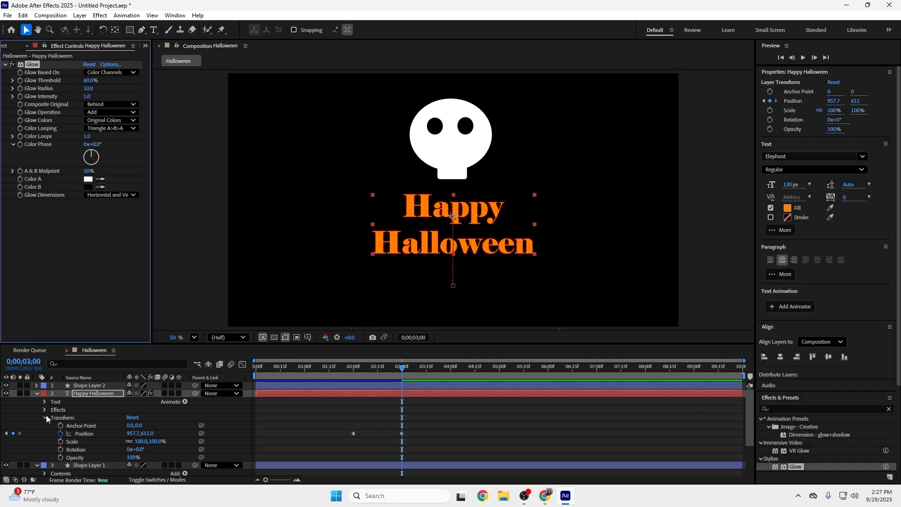
# Keyframe the text's Glow Radius at 3 seconds and raise it to above 50 at 4 seconds
pyautogui.click(44, 409)
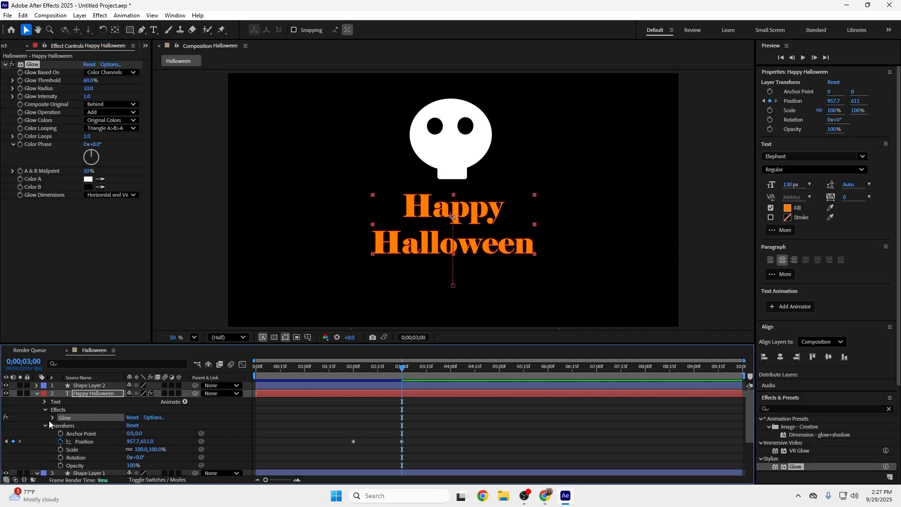
pyautogui.click(52, 417)
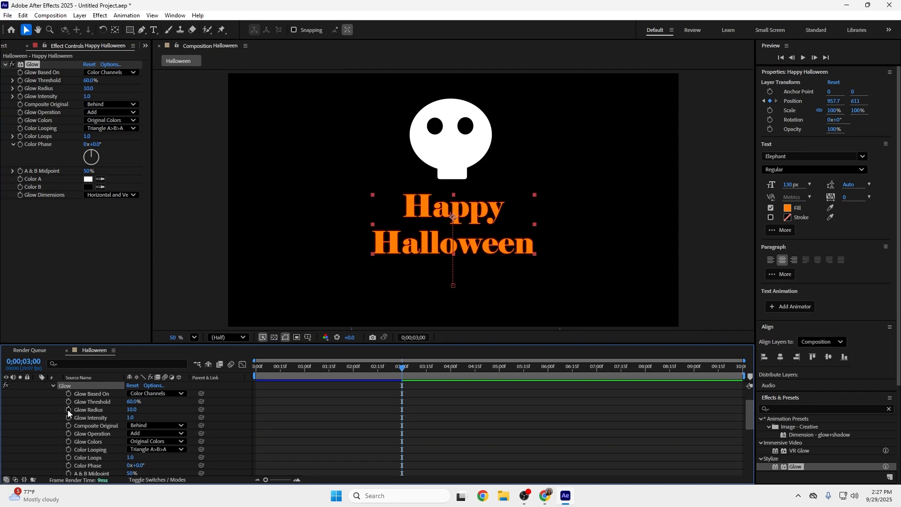
pyautogui.click(69, 411)
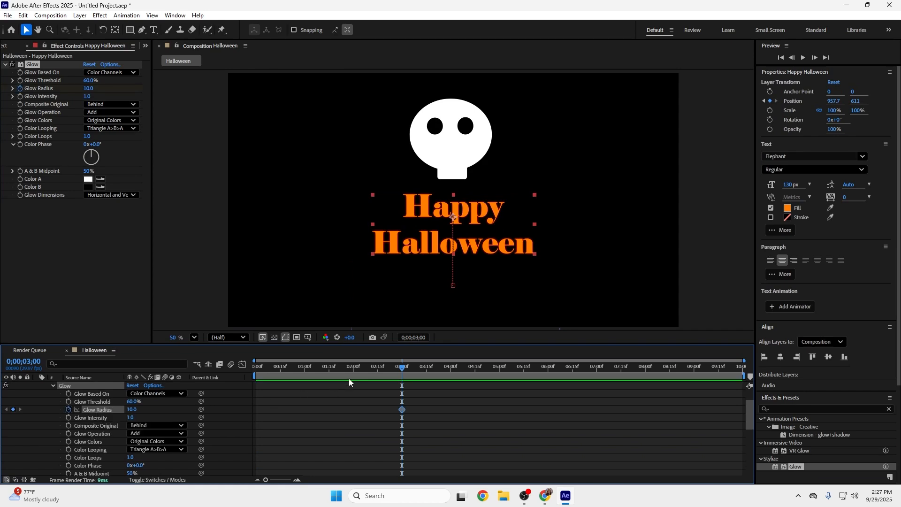
pyautogui.click(451, 367)
pyautogui.moveTo(131, 409); pyautogui.dragTo(146, 409)
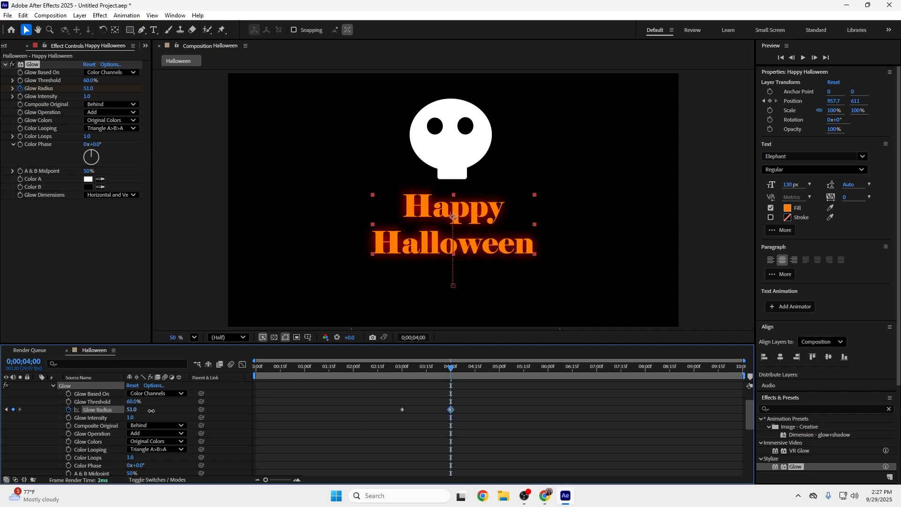
# Set the Glow Radius to 0 at 4 seconds 15 frames and 60 at 5 seconds, and preview the glow
pyautogui.click(475, 367)
pyautogui.moveTo(160, 410); pyautogui.dragTo(59, 413)
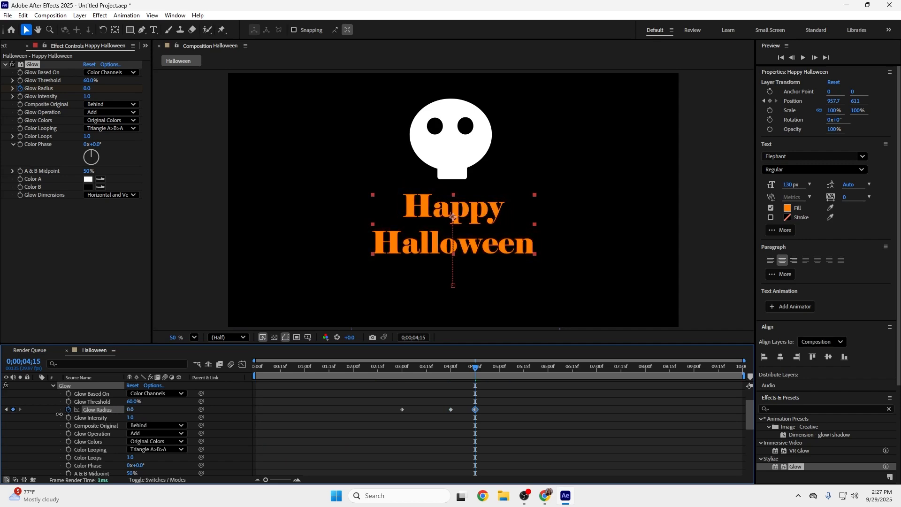
pyautogui.click(499, 368)
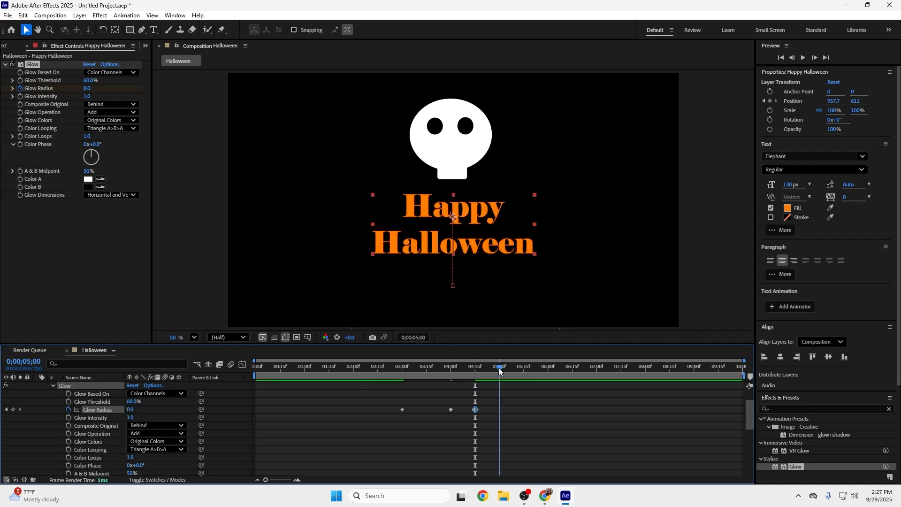
pyautogui.moveTo(127, 410); pyautogui.dragTo(157, 410)
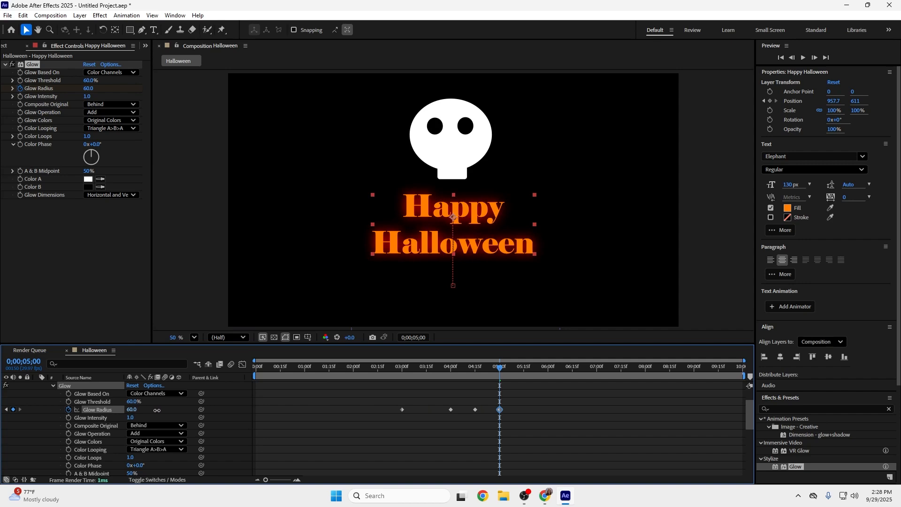
pyautogui.press('space')
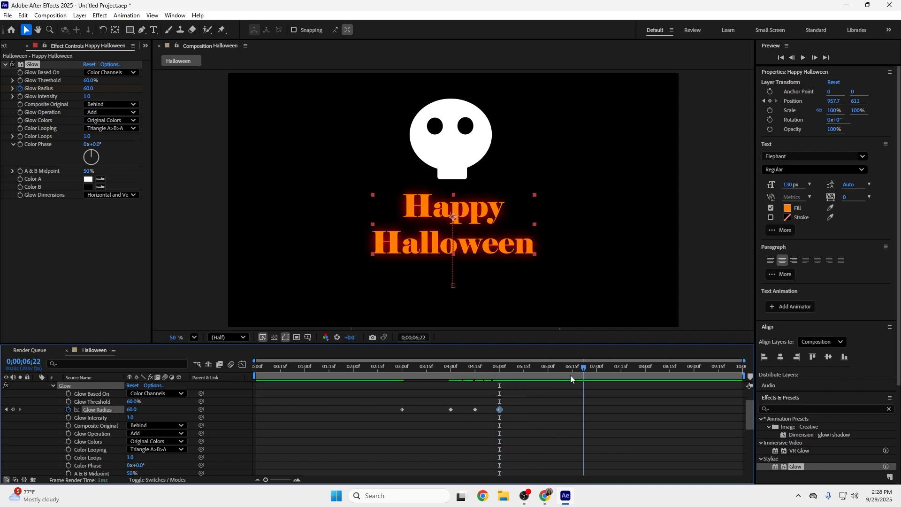
pyautogui.moveTo(571, 378); pyautogui.dragTo(431, 378)
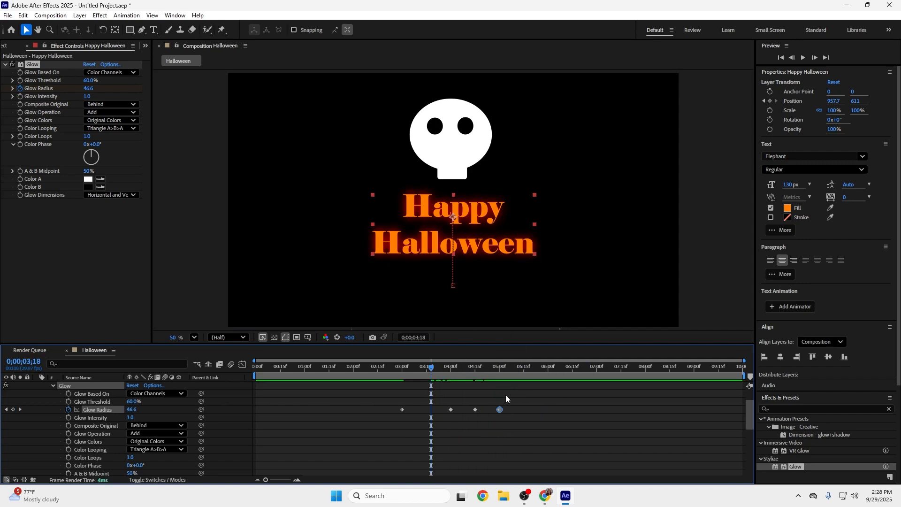
# Add a loopOut() expression to the Glow Radius and play back the looping glow
pyautogui.rightClick(98, 411)
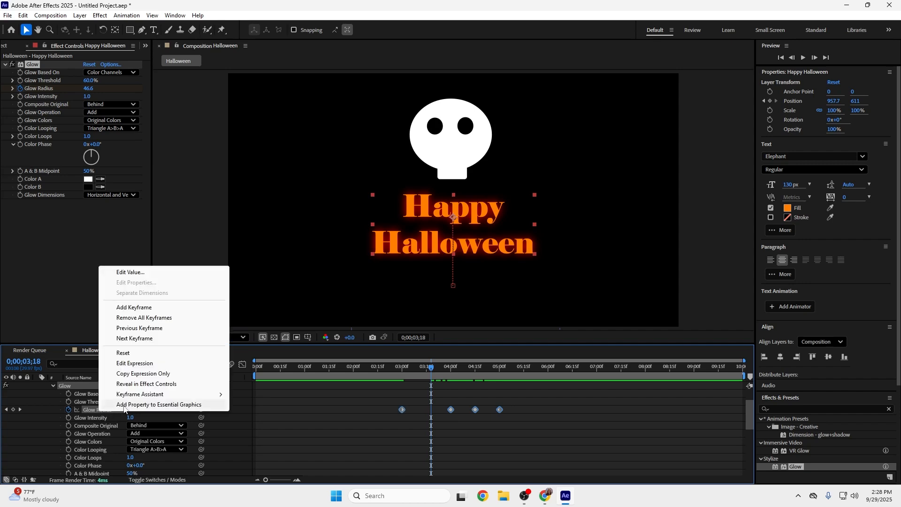
pyautogui.click(142, 368)
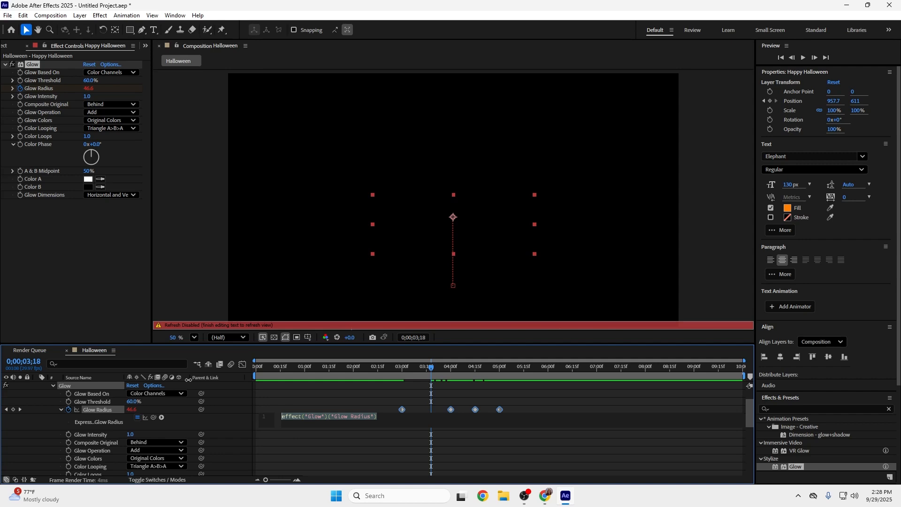
pyautogui.write('loop')
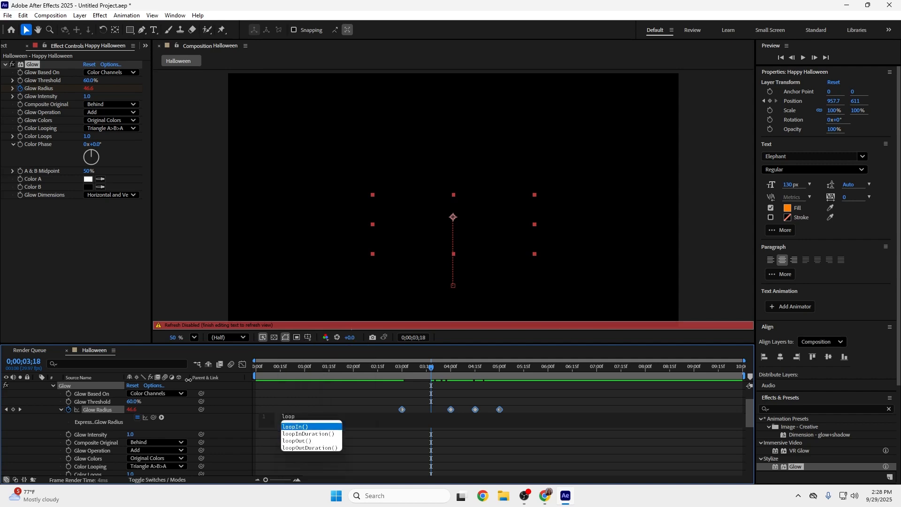
pyautogui.click(296, 442)
pyautogui.click(296, 441)
pyautogui.click(395, 372)
pyautogui.press('space')
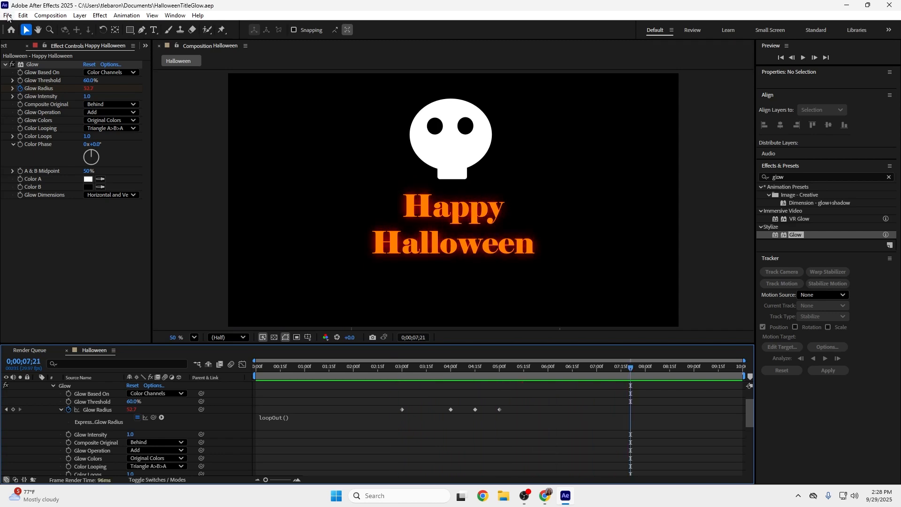
# Add the Halloween composition to the render queue with H.264 as the output format
pyautogui.click(7, 15)
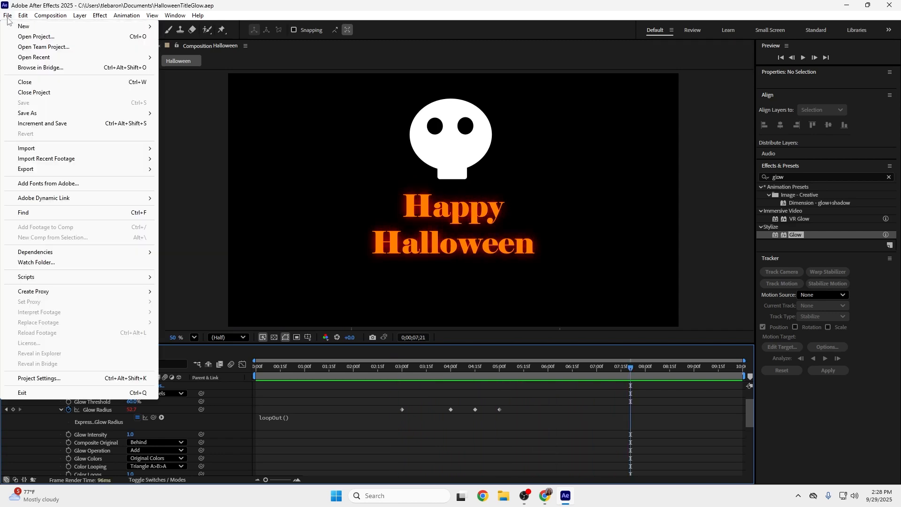
pyautogui.moveTo(44, 174)
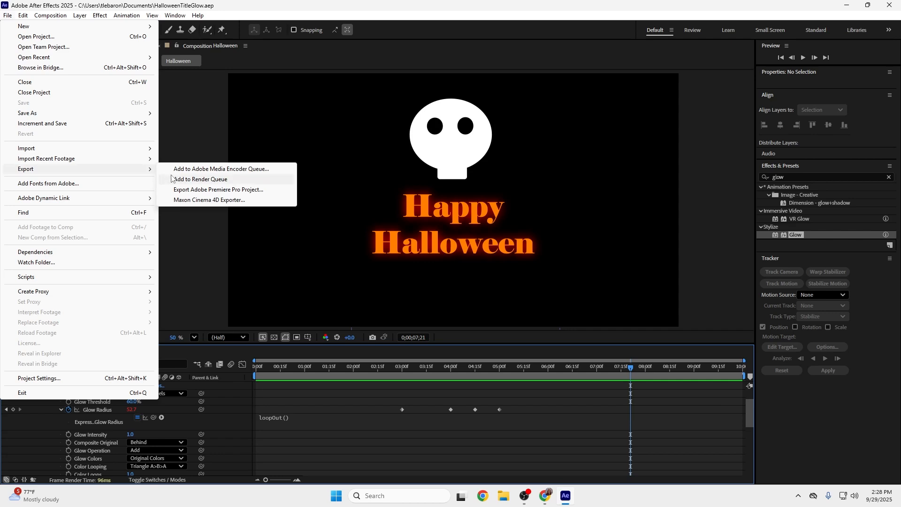
pyautogui.click(198, 180)
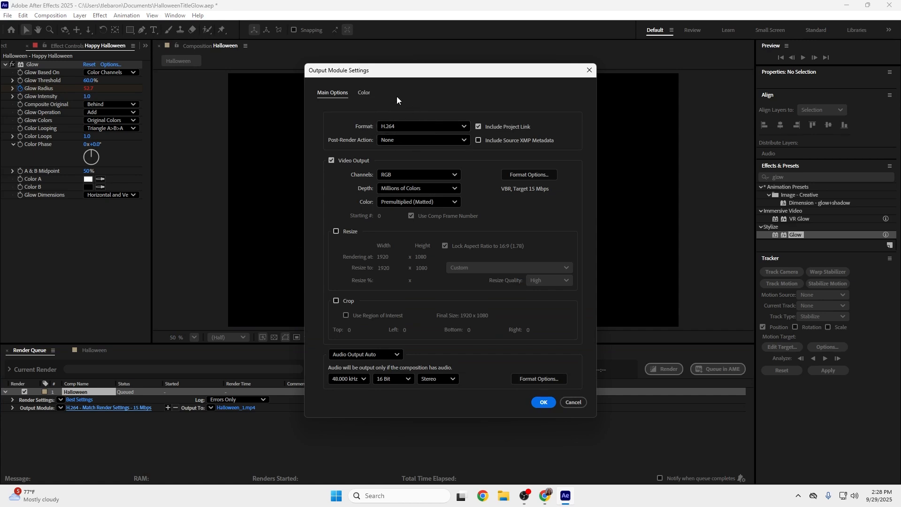
pyautogui.click(543, 403)
# Name the output movie HalloweenGlowIntro in the Documents folder and start the render
pyautogui.click(231, 407)
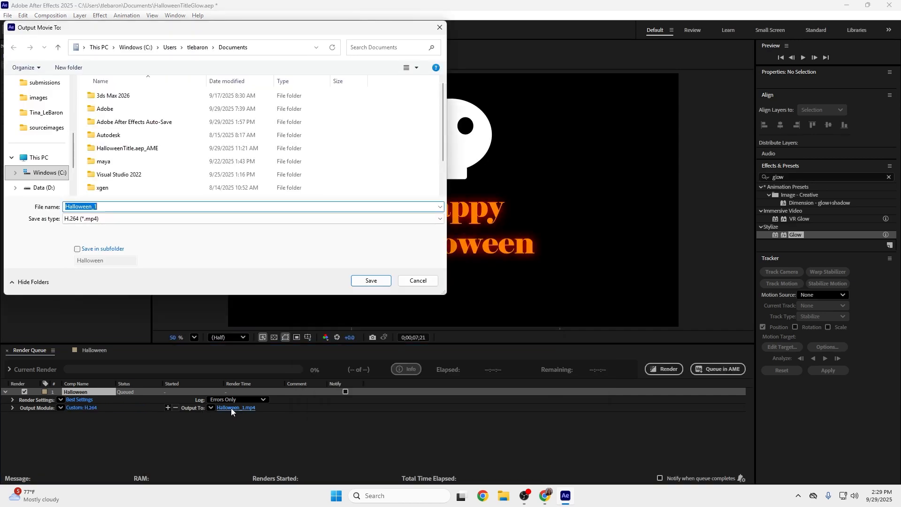
pyautogui.write('HalloweenGlowIntro')
pyautogui.click(364, 282)
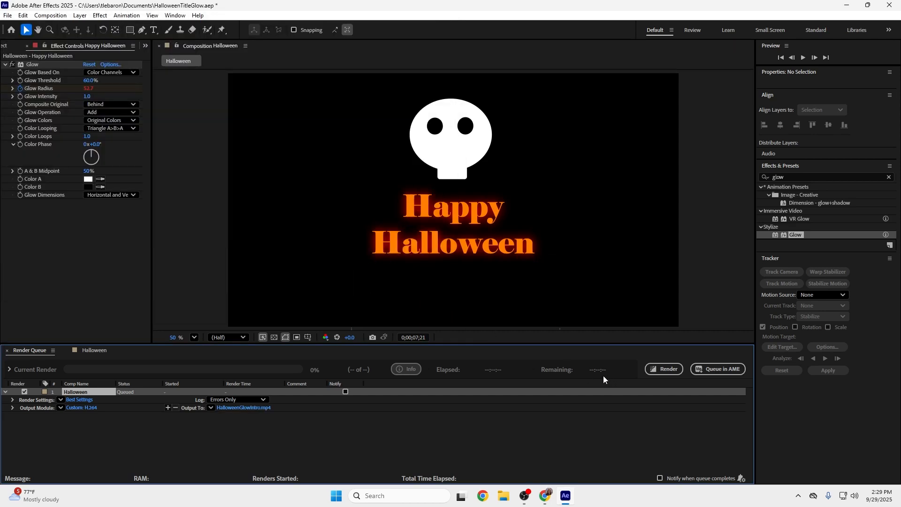
pyautogui.click(663, 369)
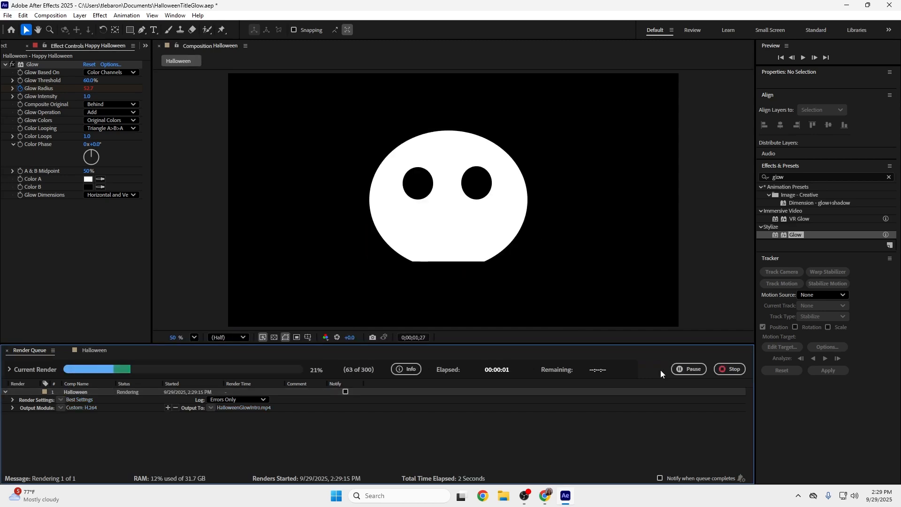